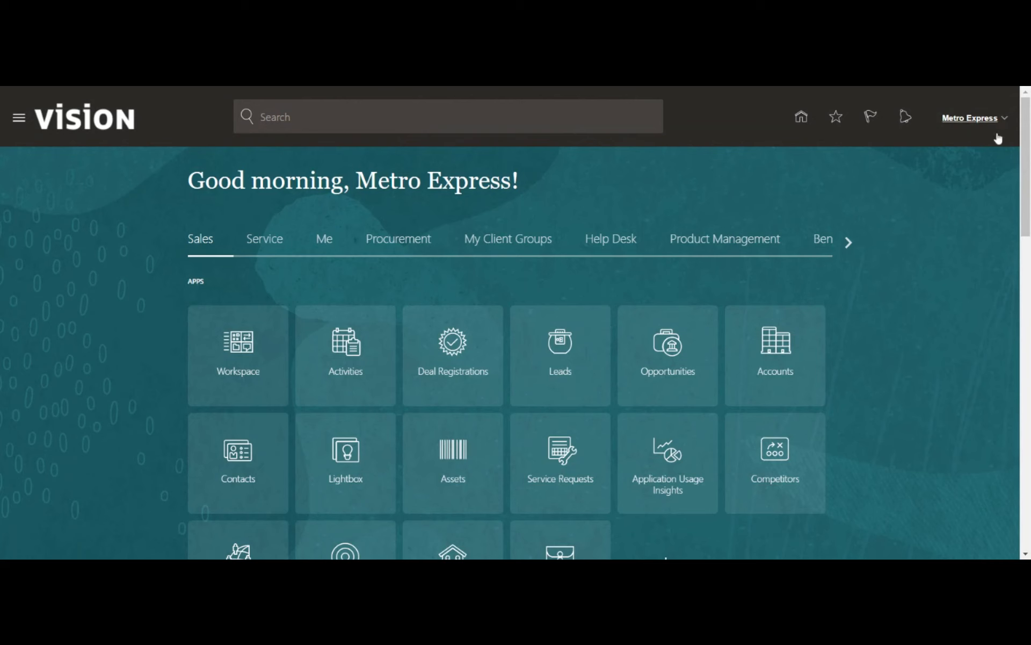
Go to Setup and Maintenance and open the page for searching setup tasks
{"action": "left_click", "coordinate": [969, 117]}
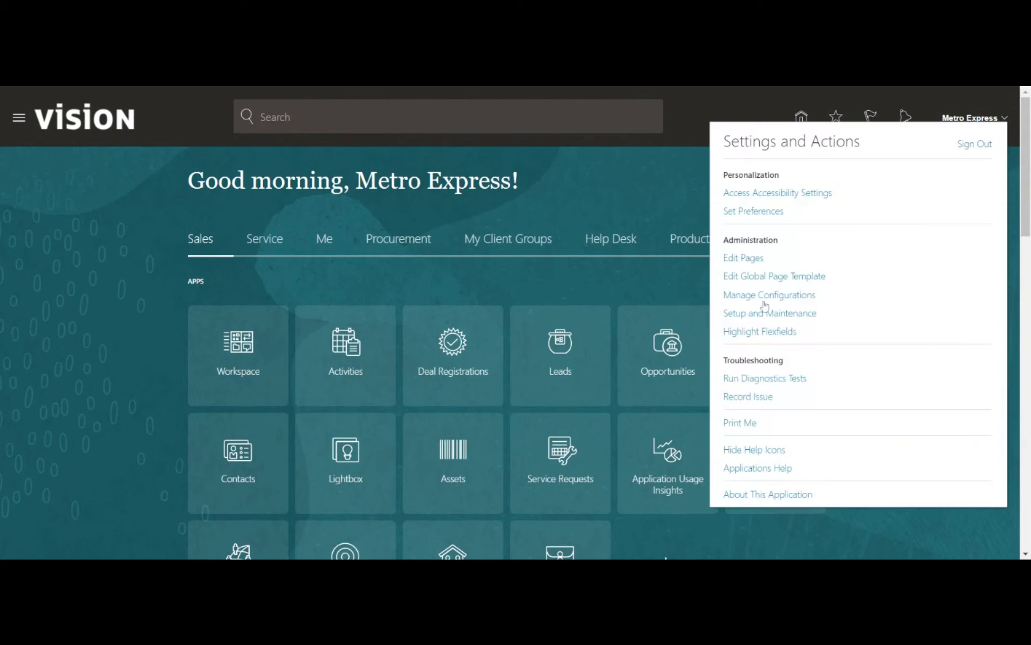
{"action": "left_click", "coordinate": [749, 313]}
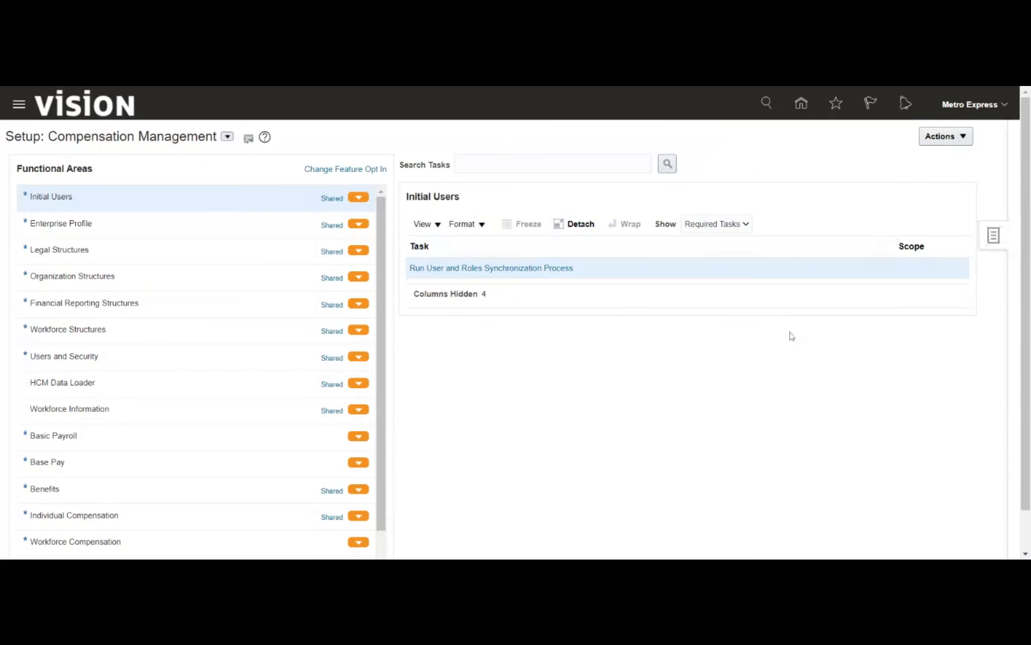
{"action": "left_click", "coordinate": [994, 235]}
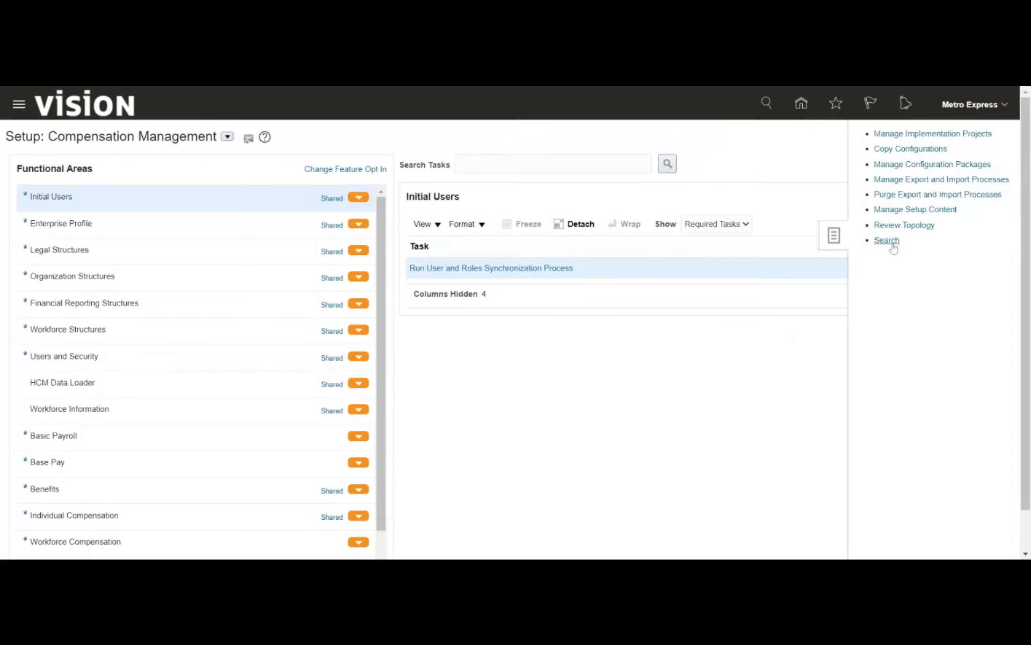
{"action": "left_click", "coordinate": [886, 240]}
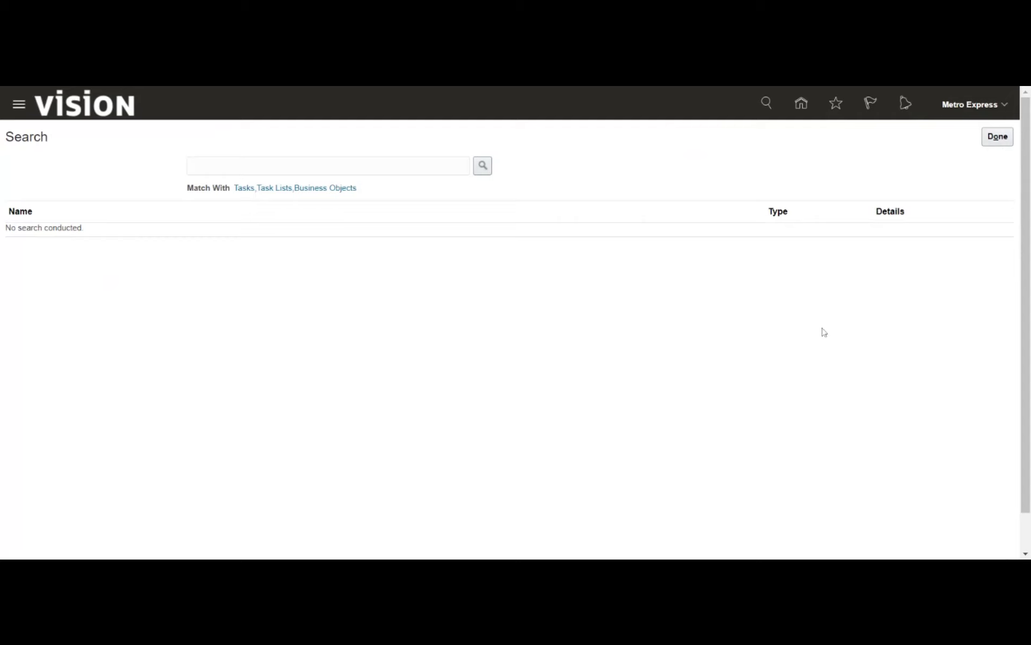
Search the setup tasks for "%locator%key%" and open Manage Inventory Locator Key Flexfield
{"action": "left_click", "coordinate": [301, 165]}
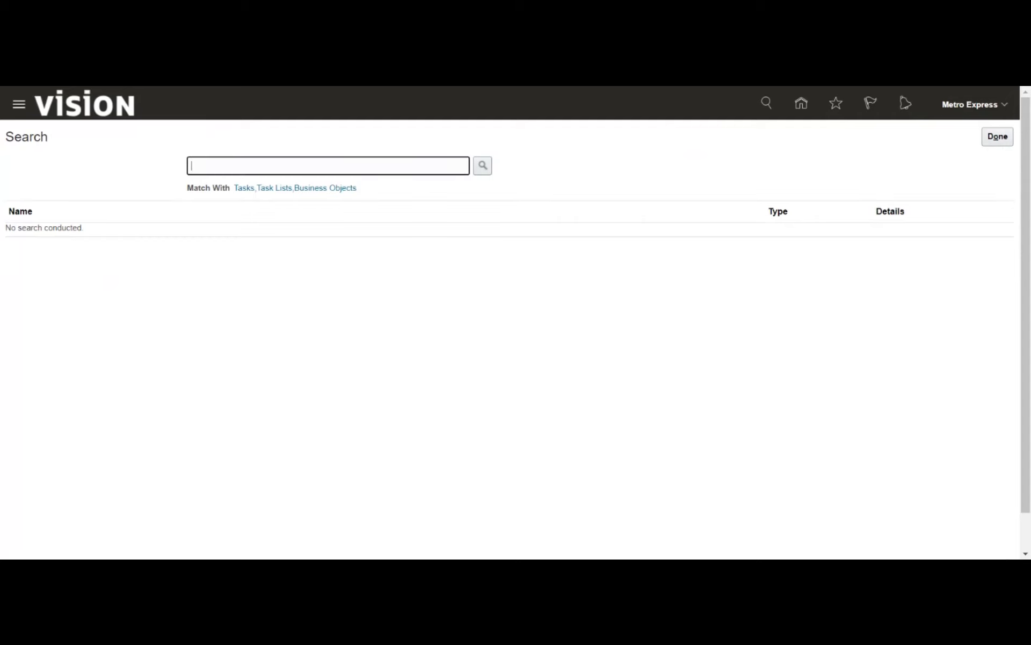
{"action": "type", "text": "%locatory"}
{"action": "key", "text": "BackSpace"}
{"action": "type", "text": "%key%"}
{"action": "key", "text": "Return"}
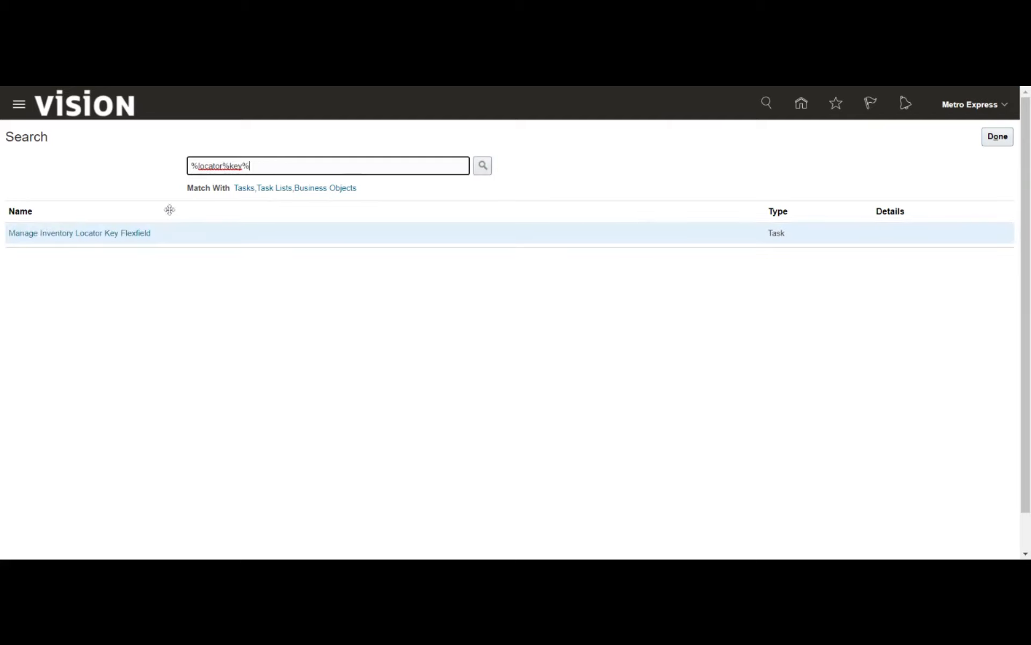
{"action": "left_click", "coordinate": [91, 233]}
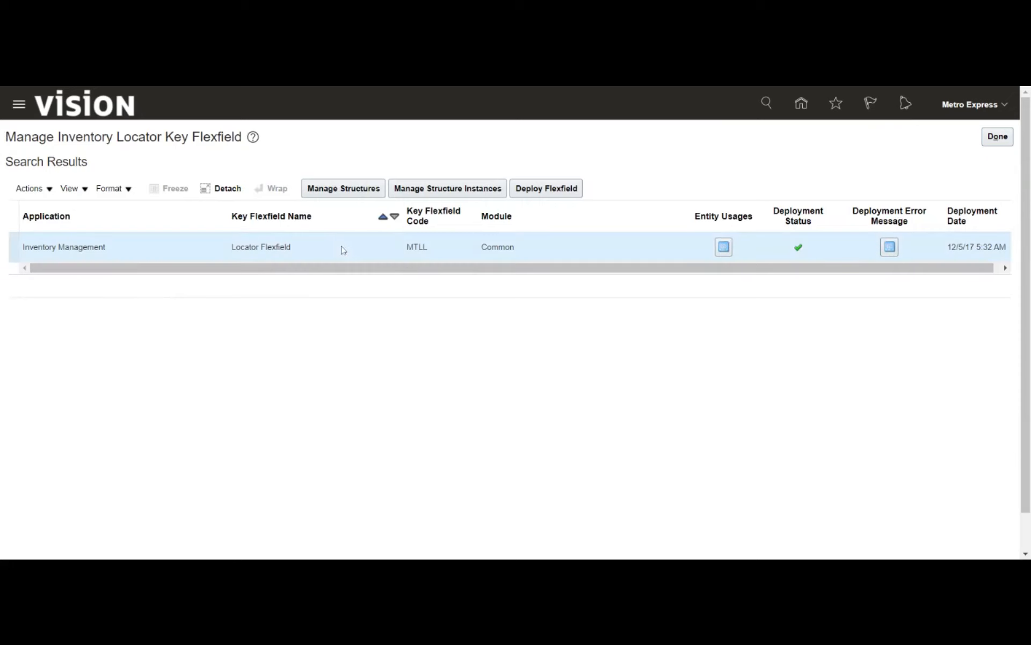
Review the segments of the Four-Segment Locator Structure in the locator key flexfield and return to the task search without changes
{"action": "left_click", "coordinate": [349, 193]}
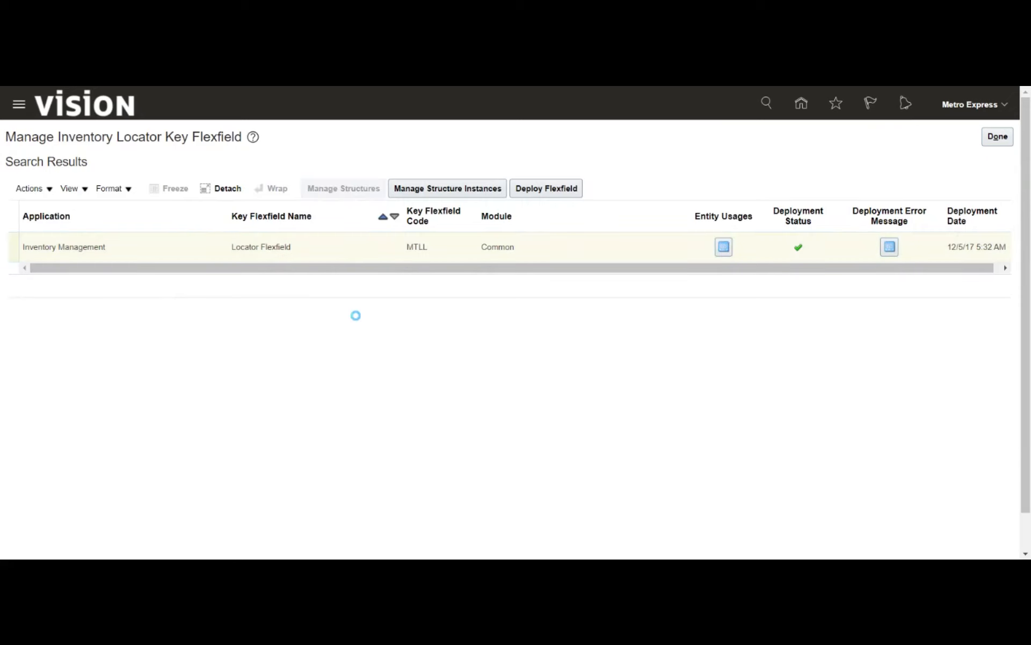
{"action": "left_click", "coordinate": [946, 250]}
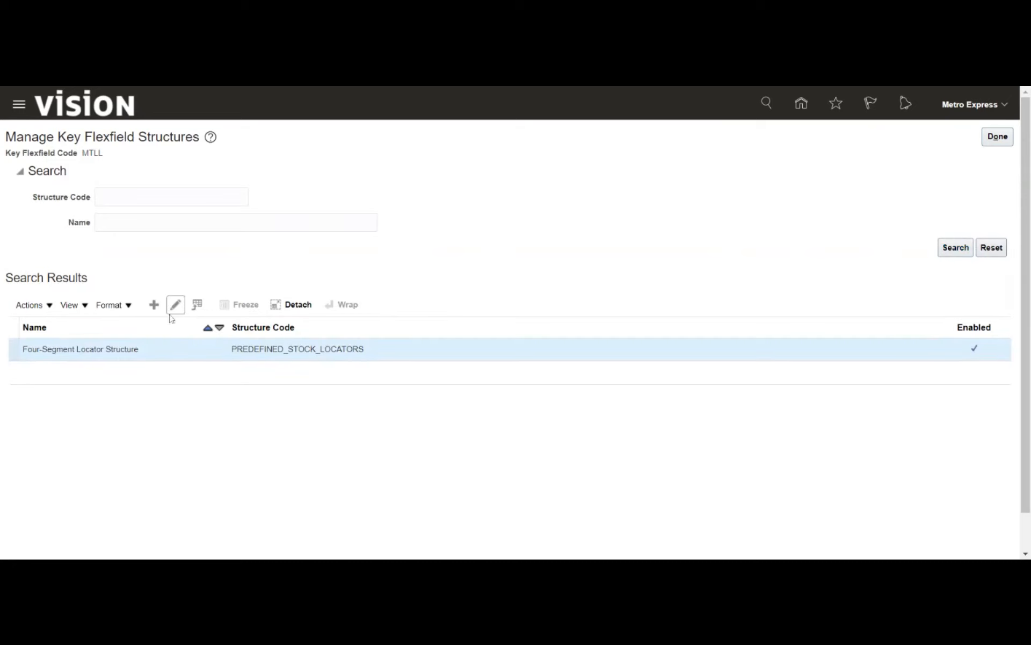
{"action": "left_click", "coordinate": [174, 308]}
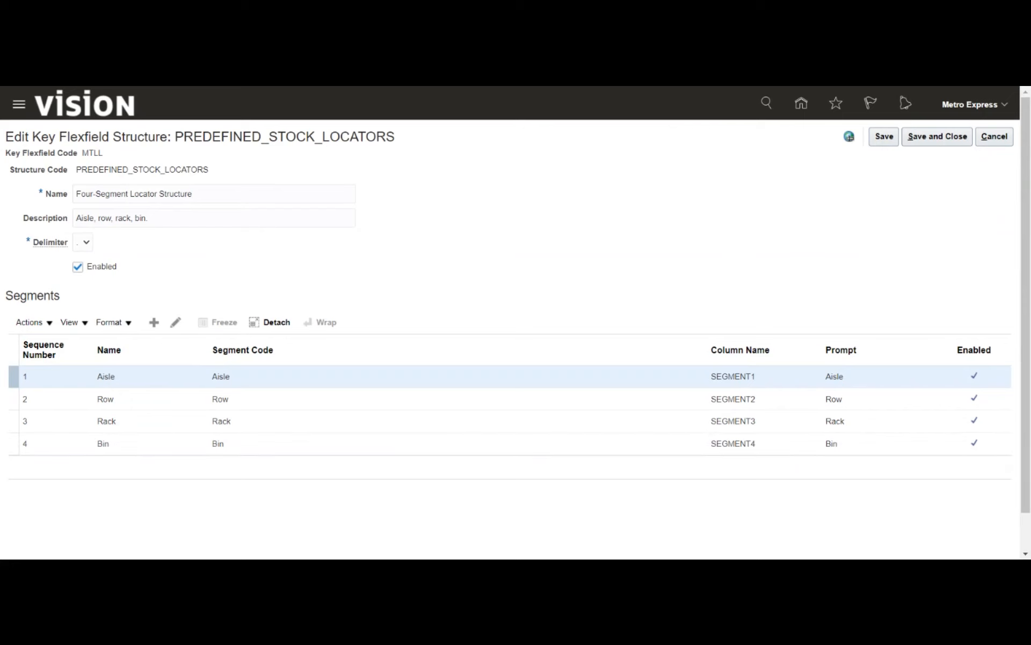
{"action": "left_click_drag", "start_coordinate": [175, 137], "coordinate": [401, 140]}
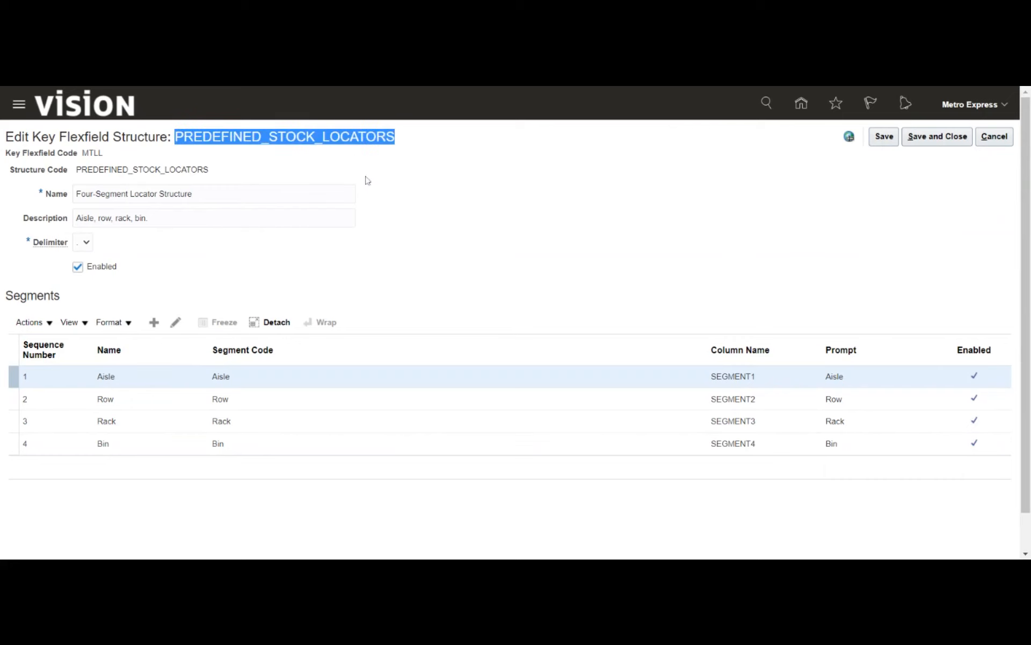
{"action": "left_click", "coordinate": [367, 180]}
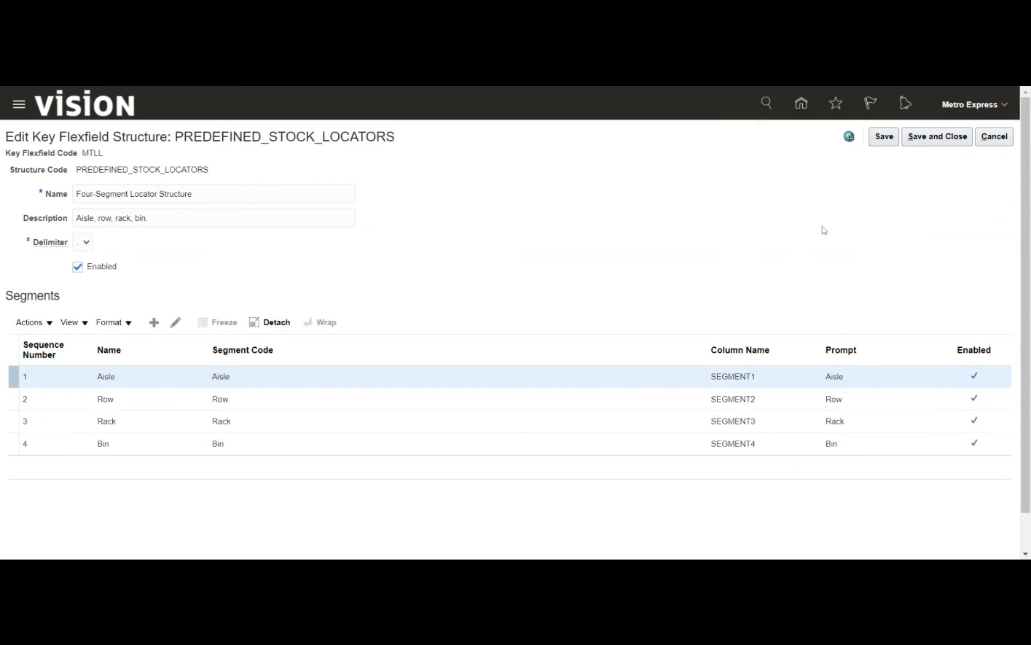
{"action": "left_click", "coordinate": [1001, 136]}
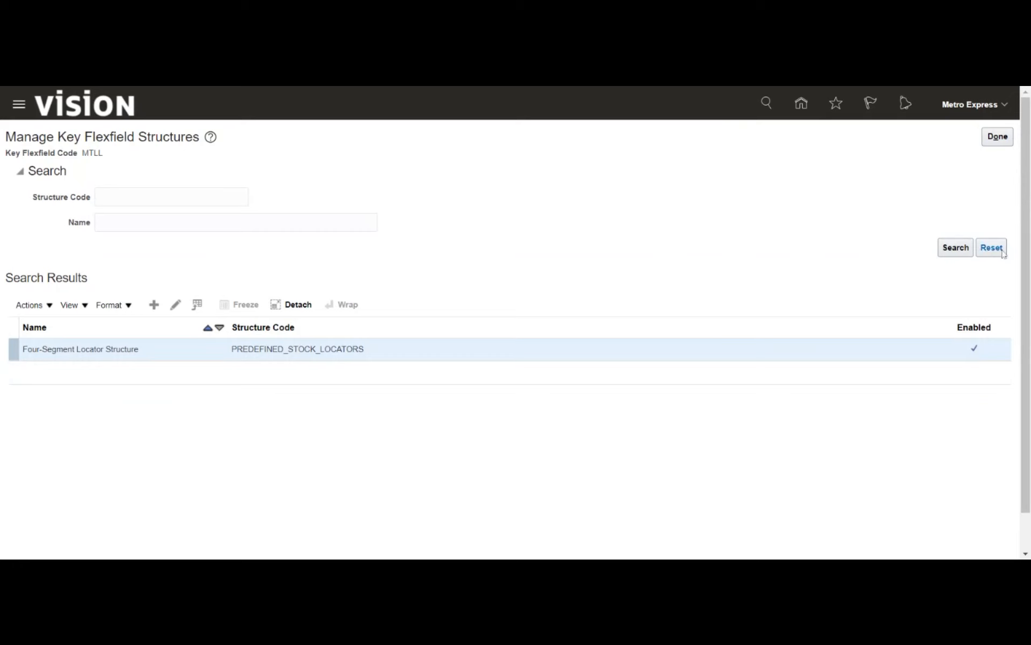
{"action": "left_click", "coordinate": [997, 137]}
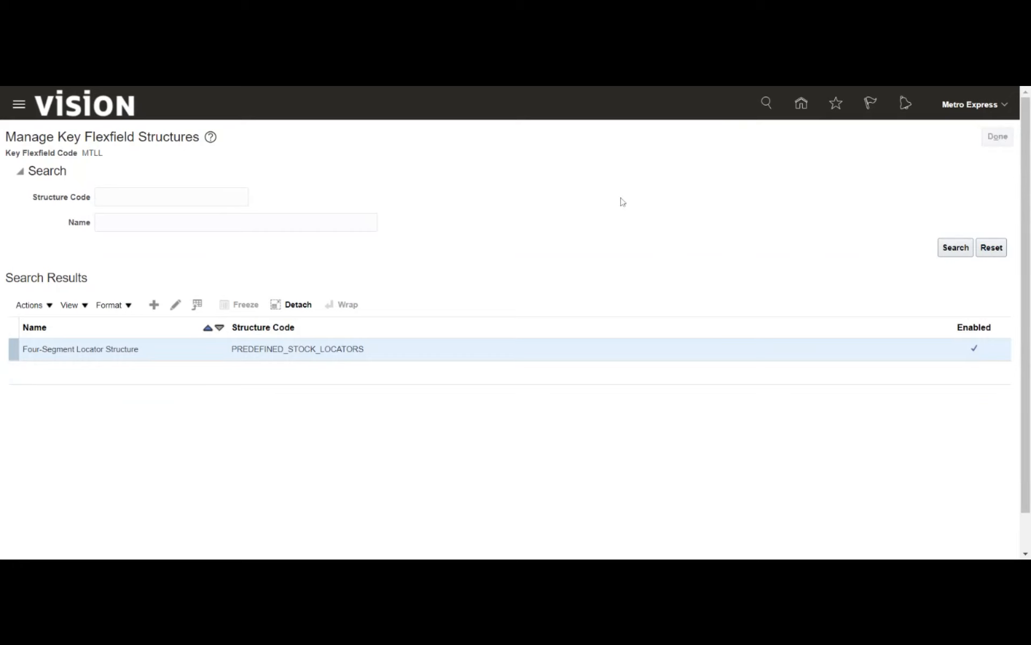
{"action": "left_click", "coordinate": [997, 136]}
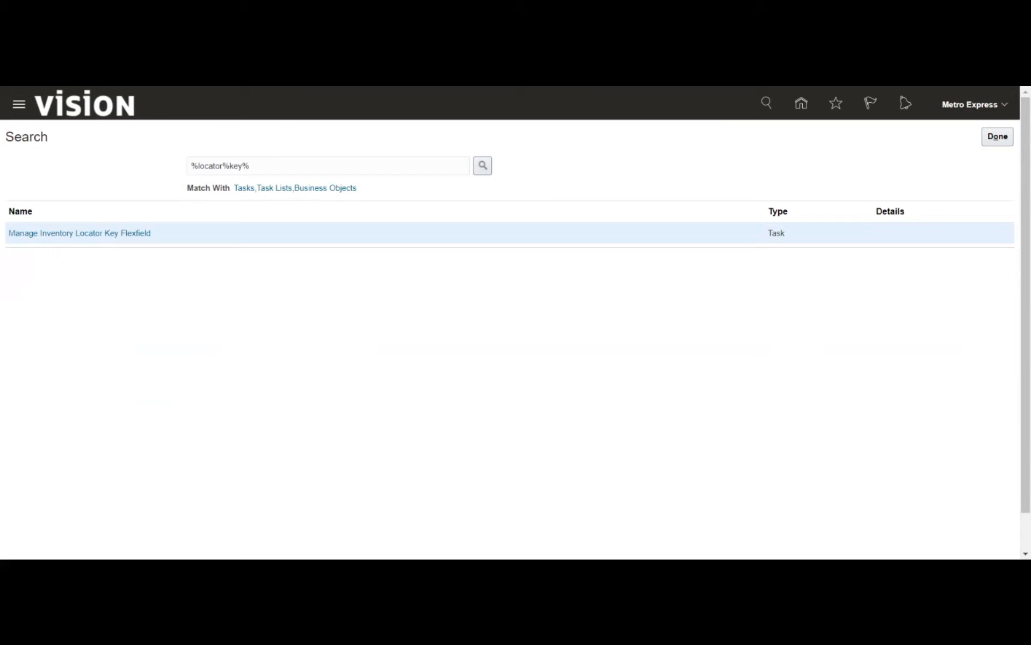
Search the setup tasks for "Inventory org"
{"action": "triple_click", "coordinate": [221, 166]}
{"action": "type", "text": "l"}
{"action": "type", "text": "nv"}
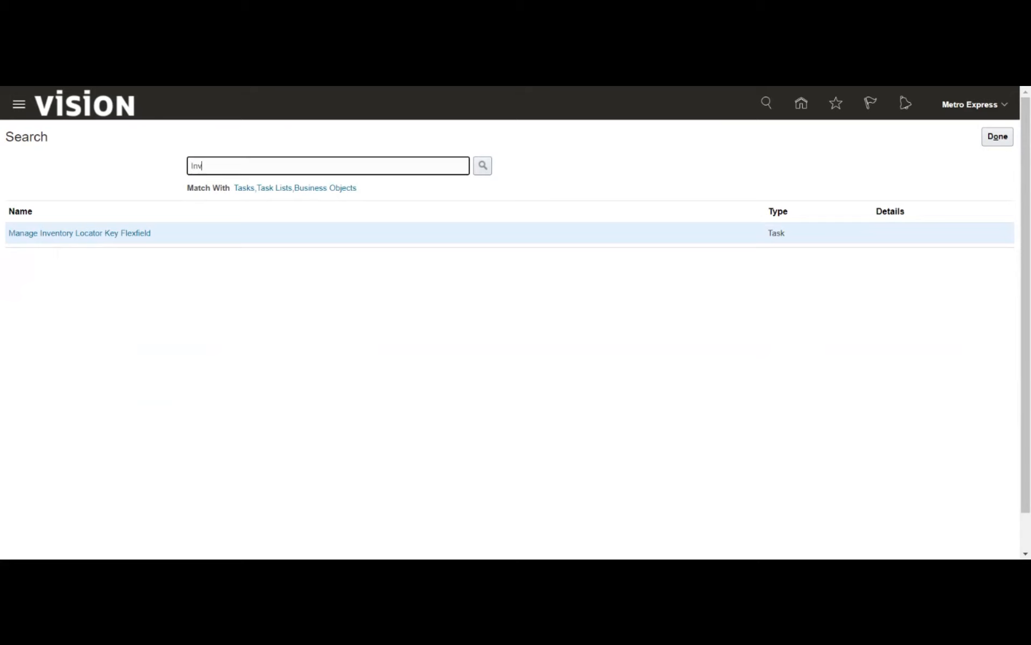
{"action": "type", "text": "entory org"}
{"action": "key", "text": "Return"}
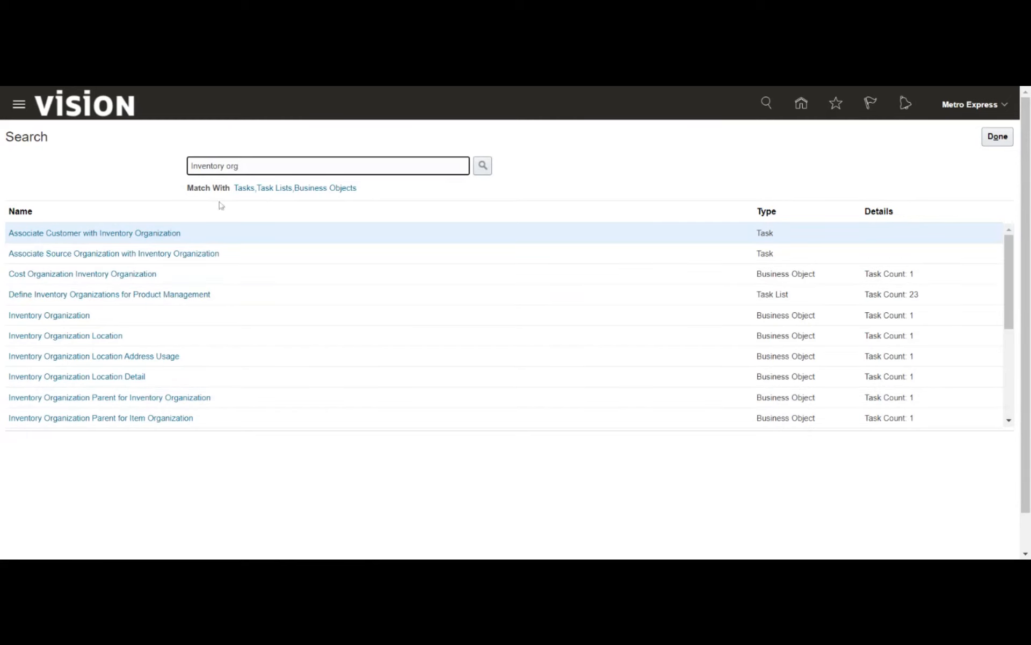
Search the setup tasks for "Manage inventory org" and open Manage Inventory Organizations
{"action": "left_click_drag", "start_coordinate": [240, 165], "coordinate": [191, 165]}
{"action": "type", "text": "Manage inventory org"}
{"action": "key", "text": "Return"}
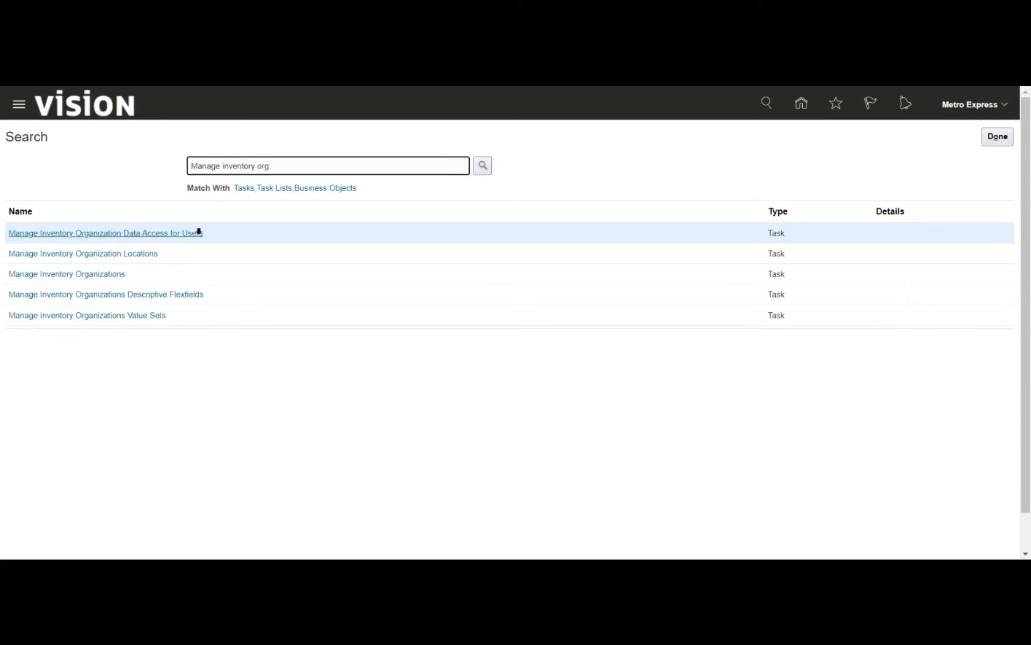
{"action": "left_click", "coordinate": [79, 275]}
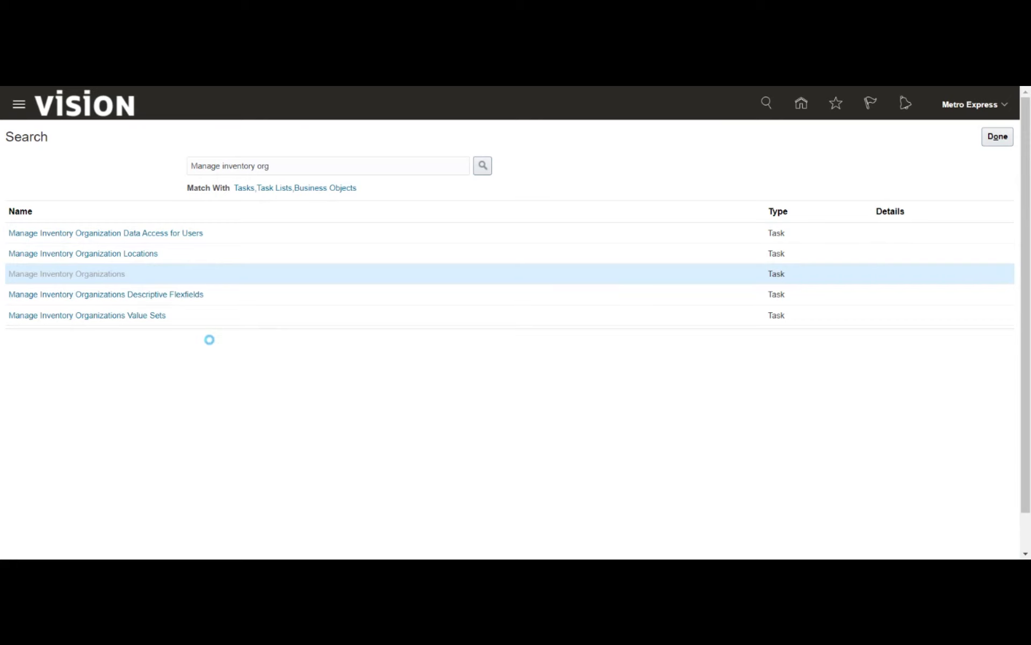
Start a new inventory organization with the name Maurititus_Lot_E and the organization code MAURITITUS_L_E
{"action": "left_click", "coordinate": [159, 340]}
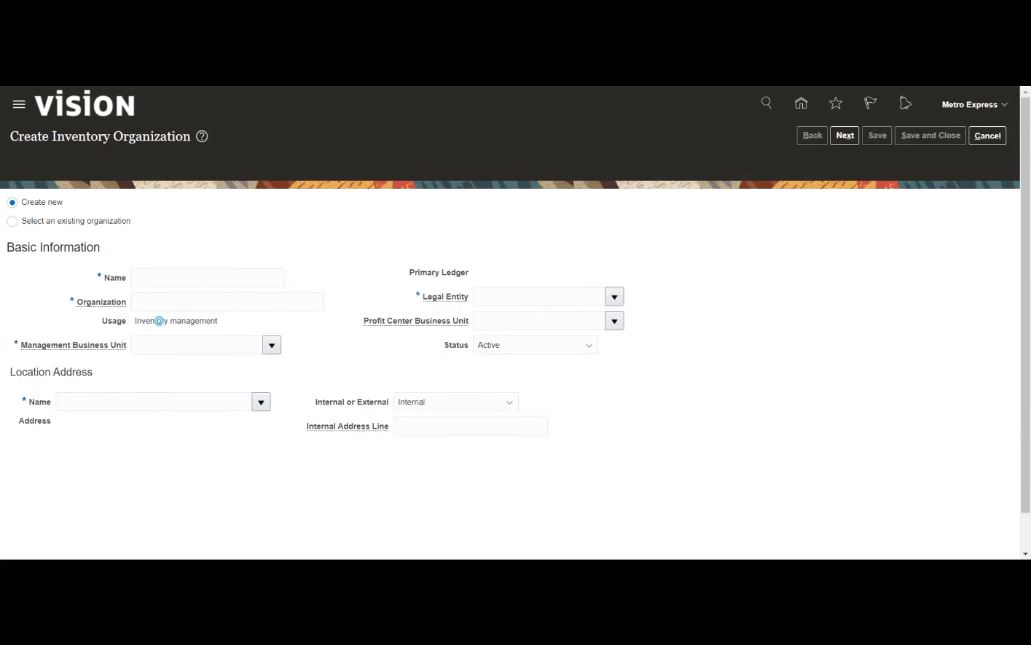
{"action": "left_click", "coordinate": [135, 256]}
{"action": "type", "text": "M"}
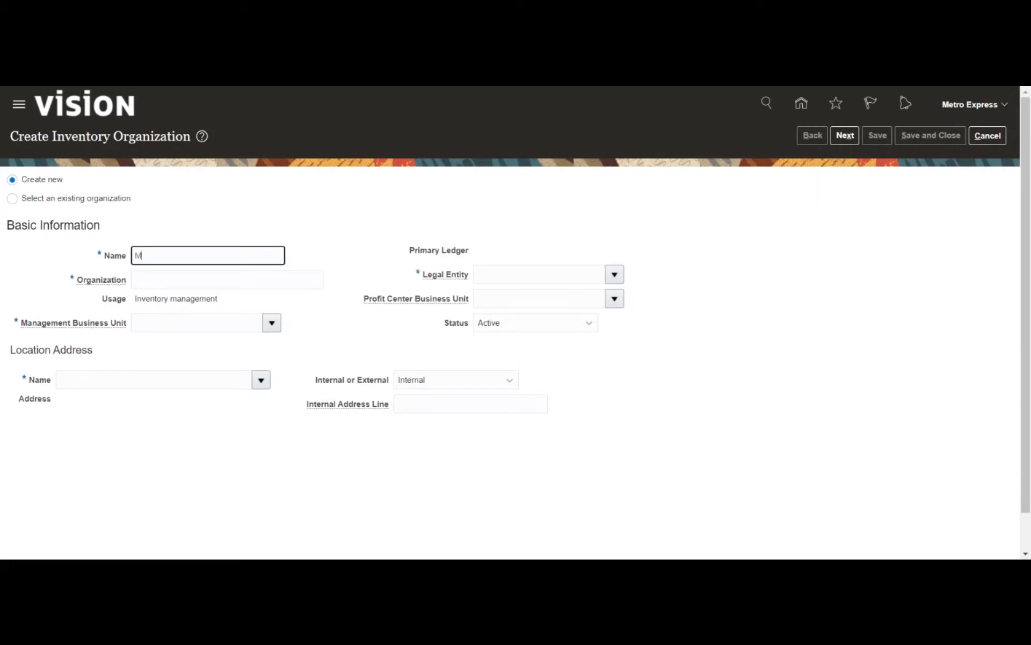
{"action": "type", "text": "auritit"}
{"action": "type", "text": "us"}
{"action": "type", "text": "_U"}
{"action": "type", "text": "O"}
{"action": "key", "text": "BackSpace"}
{"action": "type", "text": "ot_E"}
{"action": "key", "text": "Tab"}
{"action": "type", "text": "MAU"}
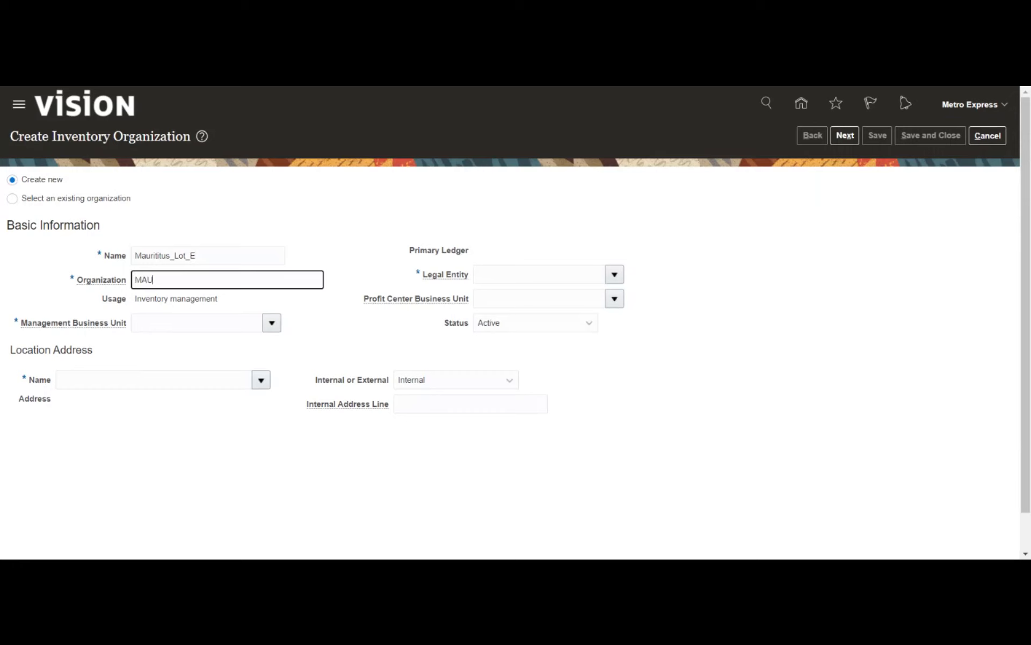
{"action": "type", "text": "RITITUS_L_E"}
Look up "METR" and assign Metro Express Mauritius Business Unit as the organization's management business unit
{"action": "left_click", "coordinate": [164, 312]}
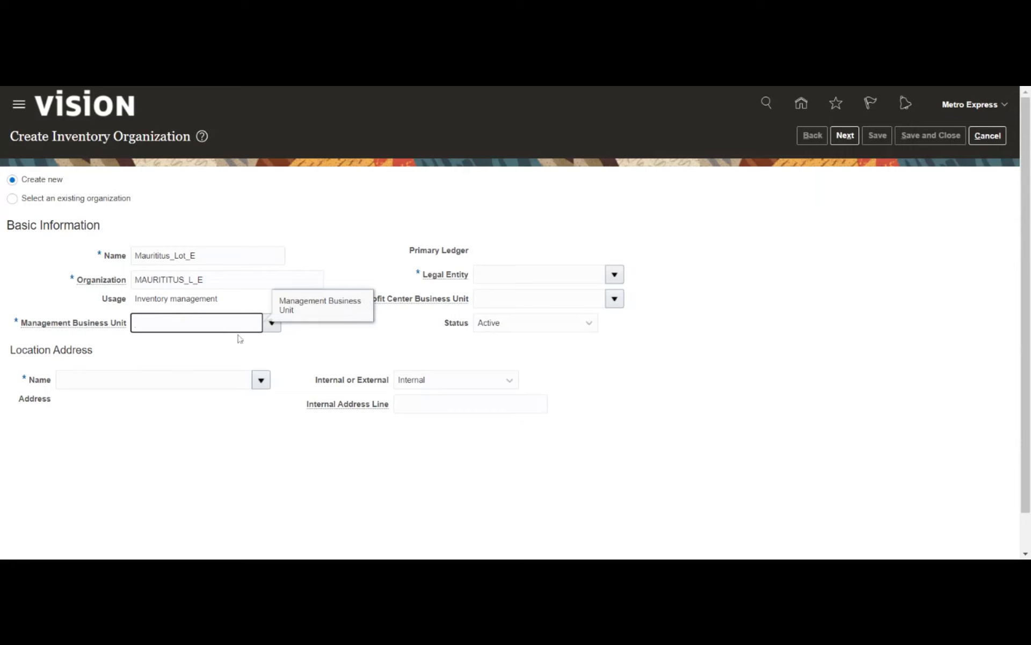
{"action": "type", "text": "MAU"}
{"action": "key", "text": "Tab"}
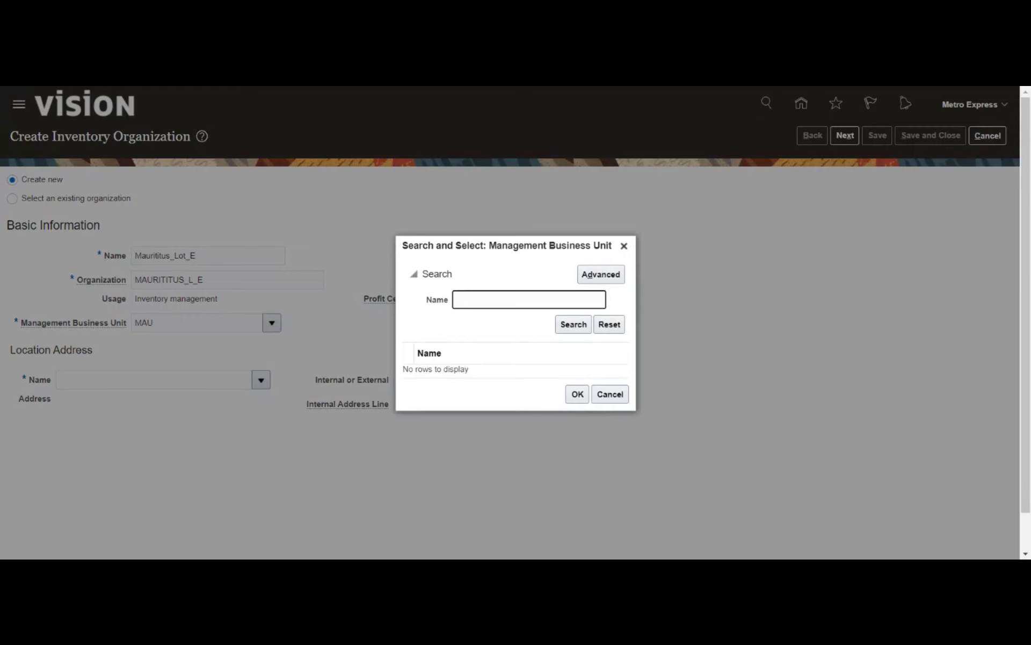
{"action": "type", "text": "METR"}
{"action": "key", "text": "Return"}
{"action": "left_click", "coordinate": [537, 359]}
{"action": "left_click", "coordinate": [571, 413]}
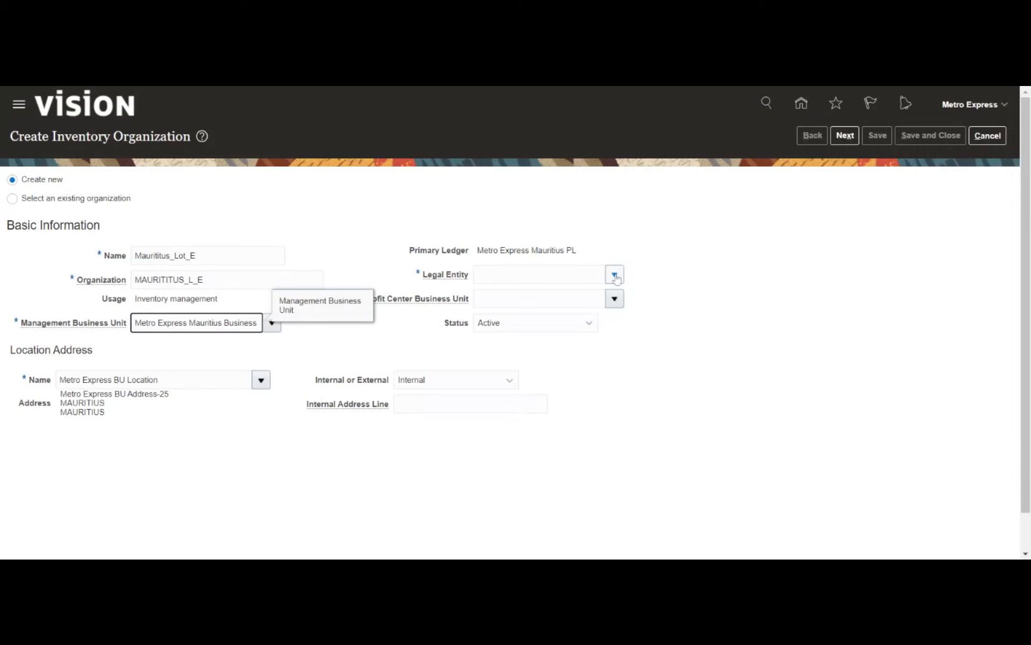
Set the legal entity to Metro Express Mauritius Legal Entity and the profit center business unit to Metro unit two
{"action": "left_click", "coordinate": [615, 275]}
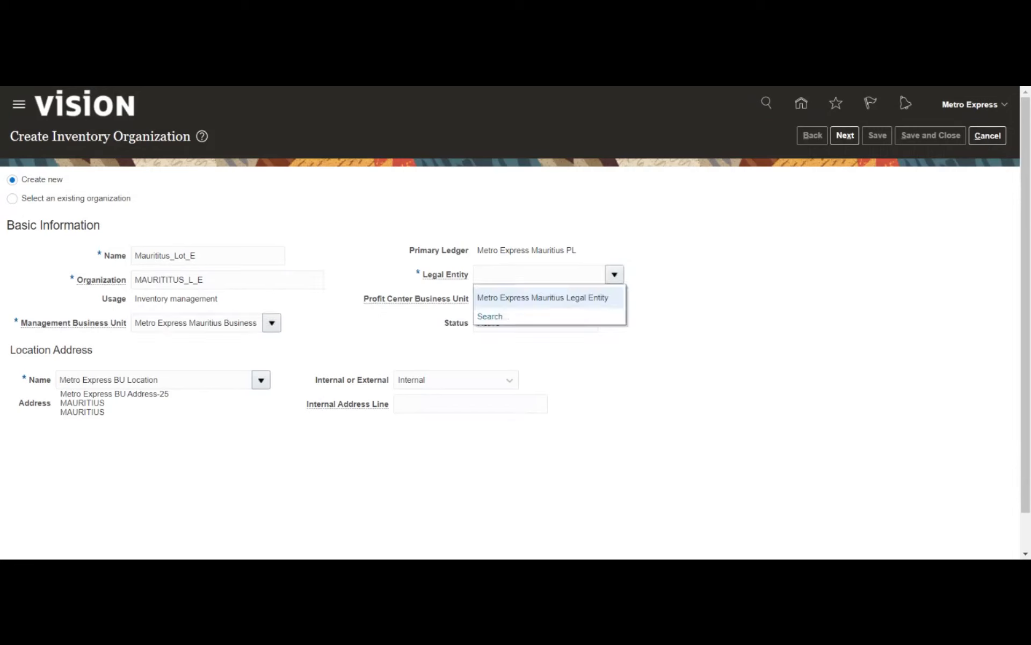
{"action": "left_click", "coordinate": [590, 298]}
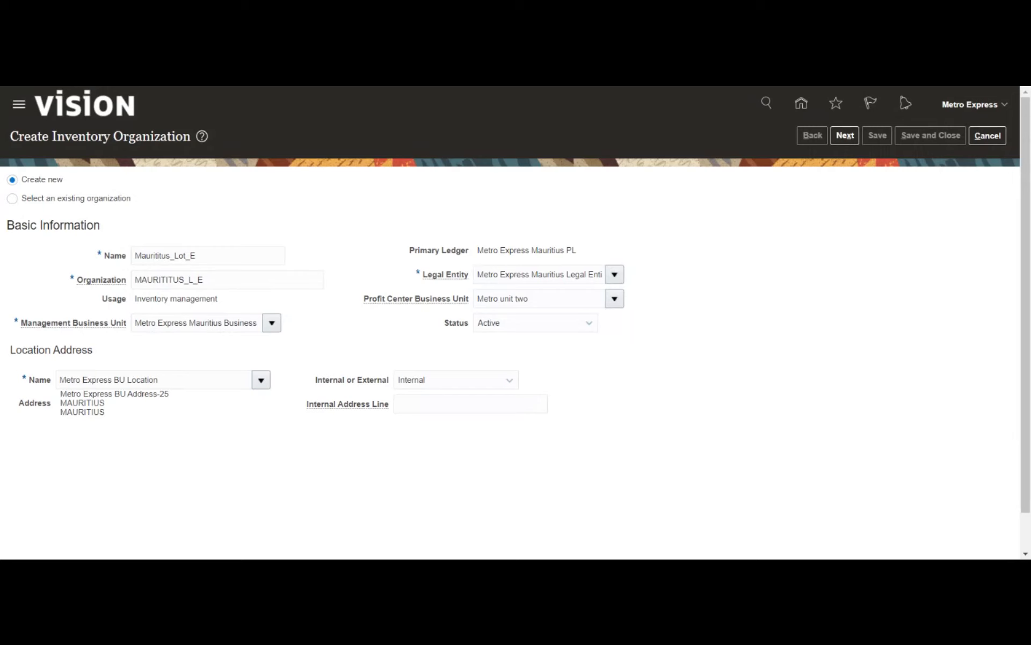
{"action": "double_click", "coordinate": [169, 280]}
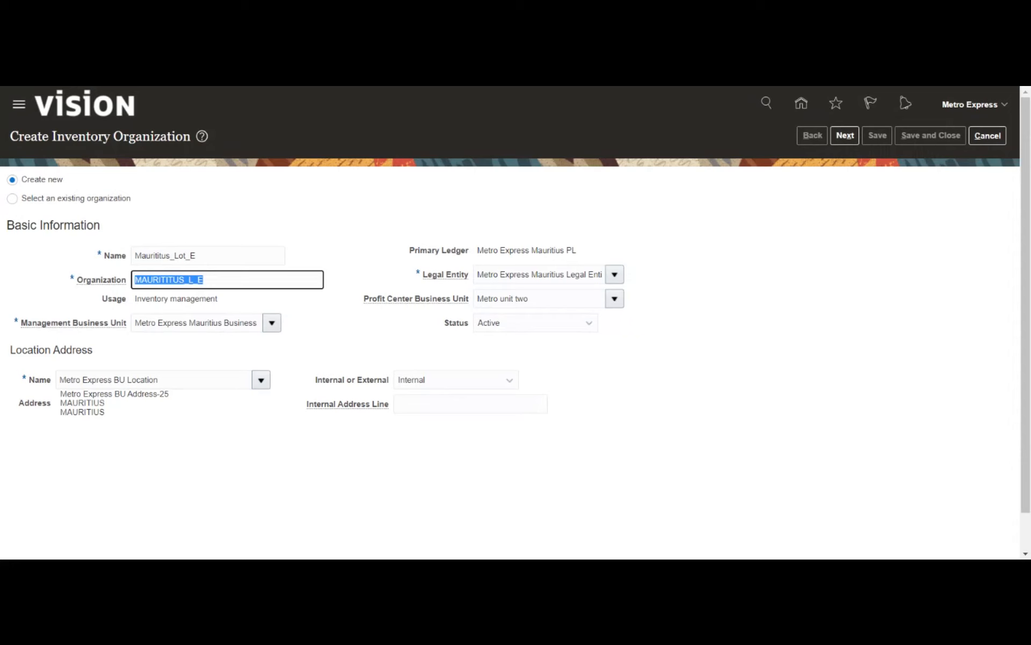
{"action": "key", "text": "alt+Tab"}
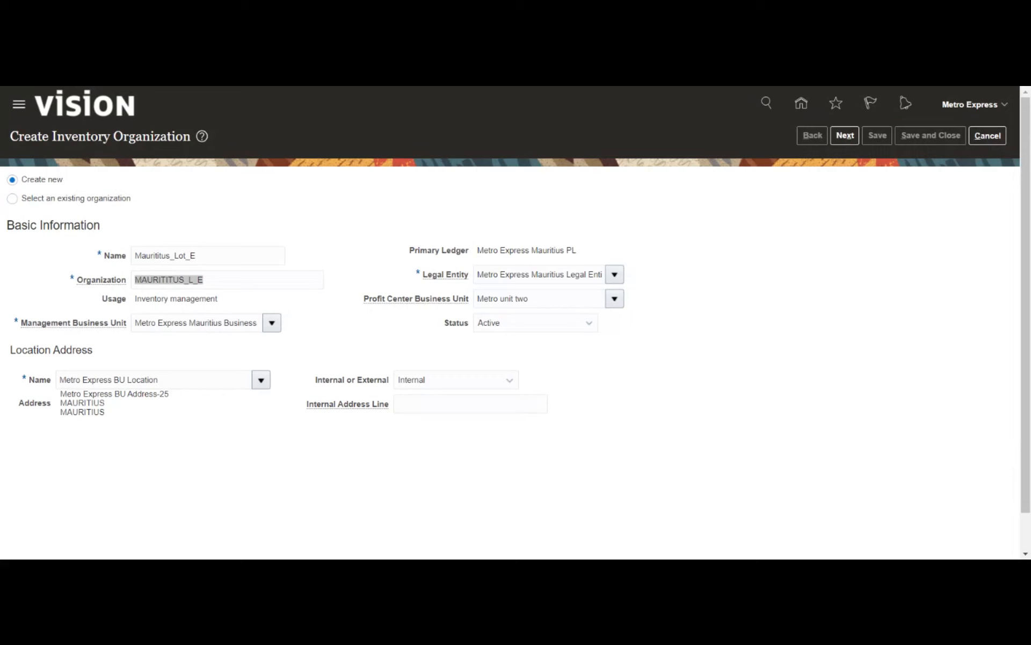
In the organization parameters, set the item master organization to Maurititus_Inv_II and the item grouping behavior to Reference Organization
{"action": "left_click", "coordinate": [845, 136]}
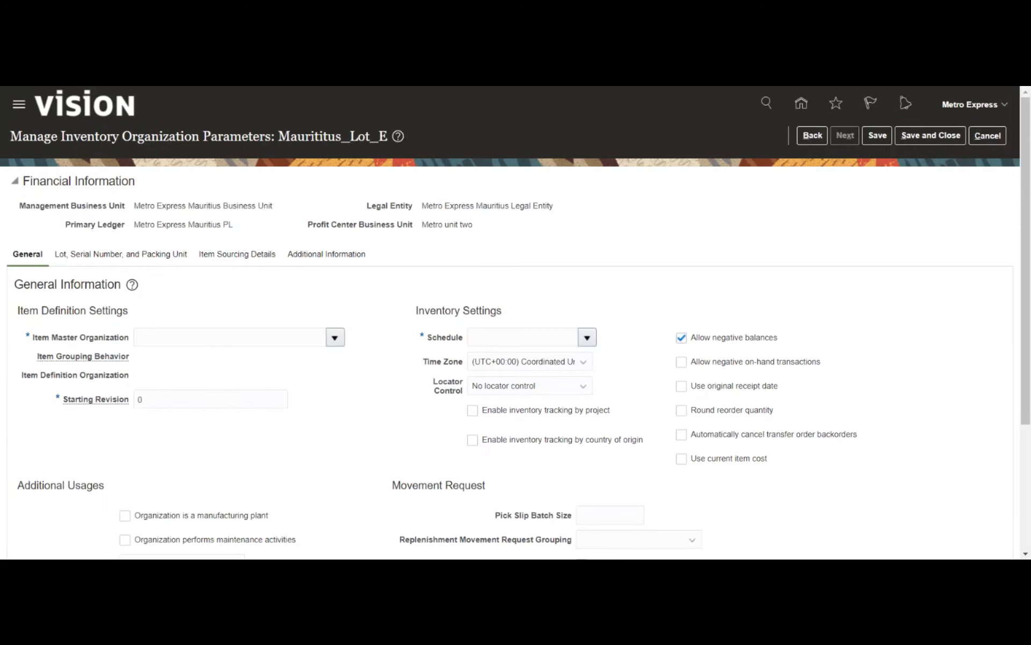
{"action": "type", "text": "MAU"}
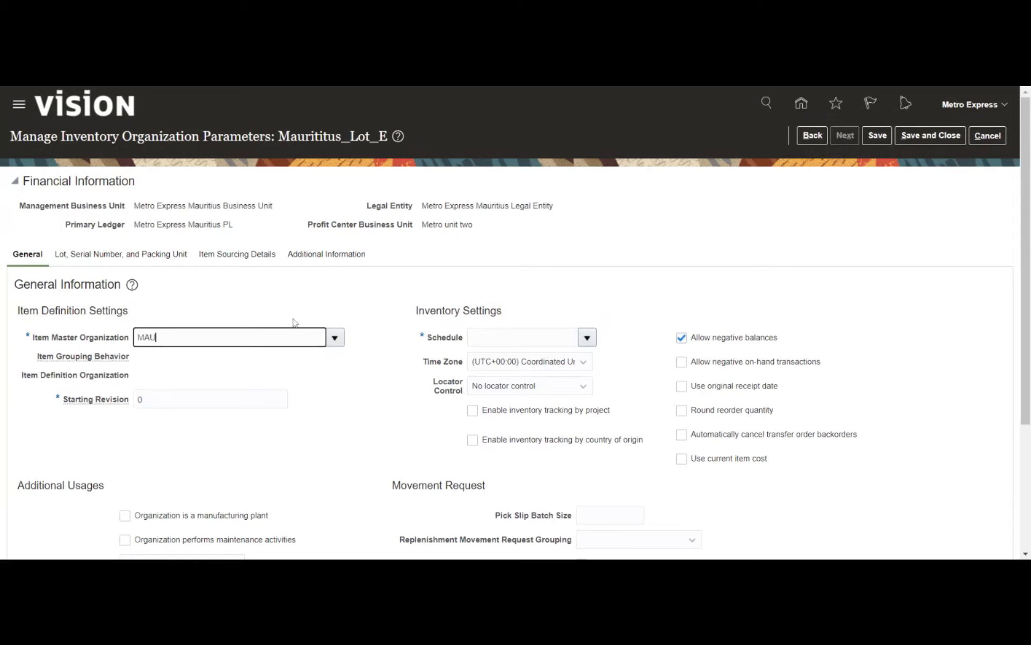
{"action": "key", "text": "Tab"}
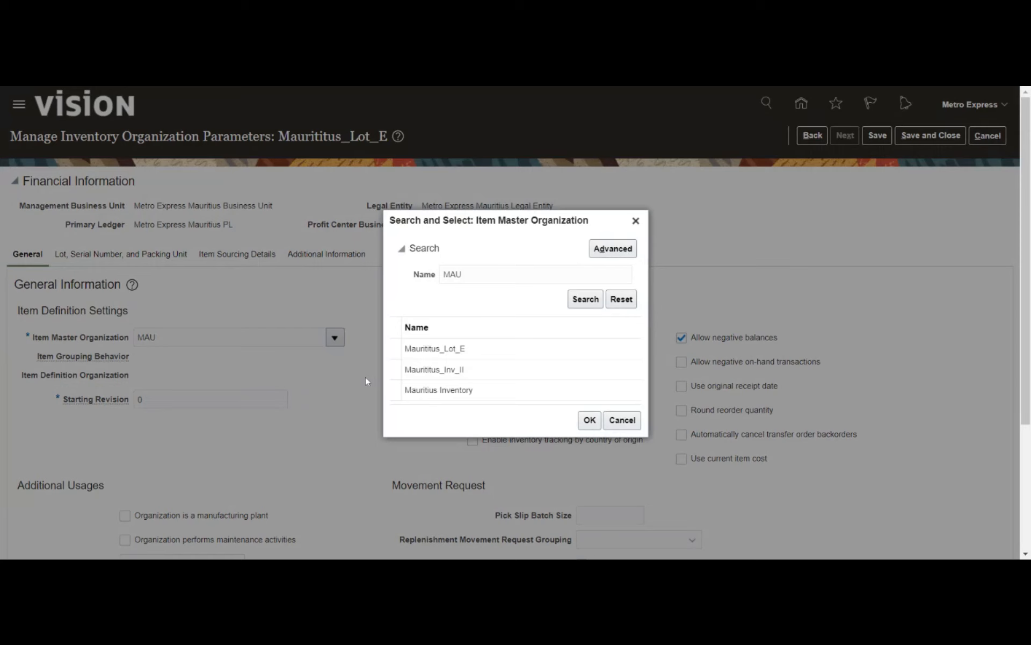
{"action": "left_click", "coordinate": [486, 369]}
{"action": "left_click", "coordinate": [589, 419]}
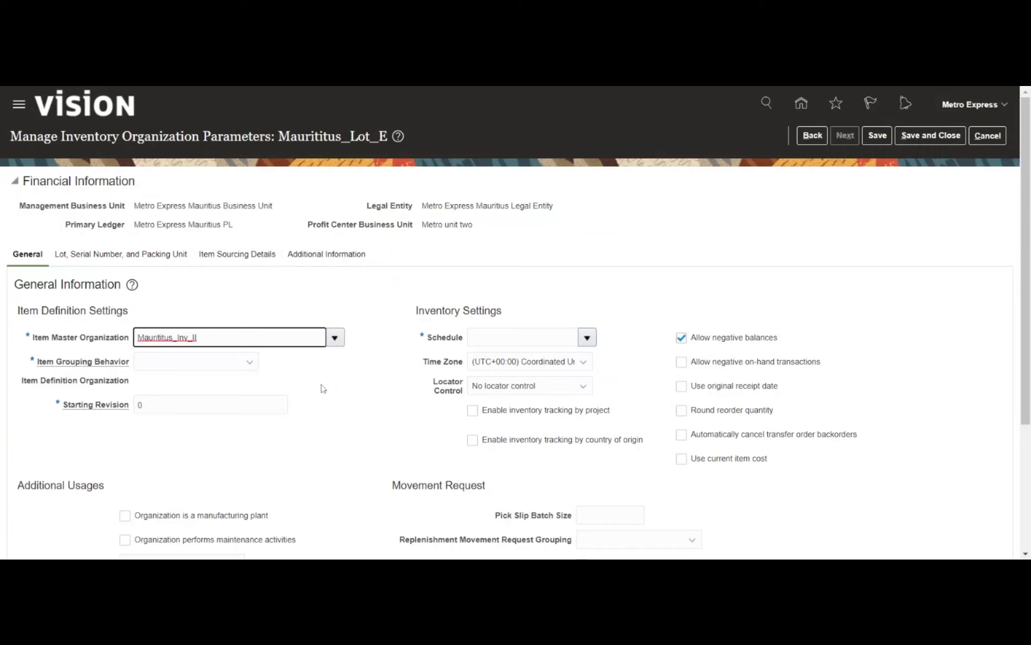
{"action": "left_click", "coordinate": [204, 362]}
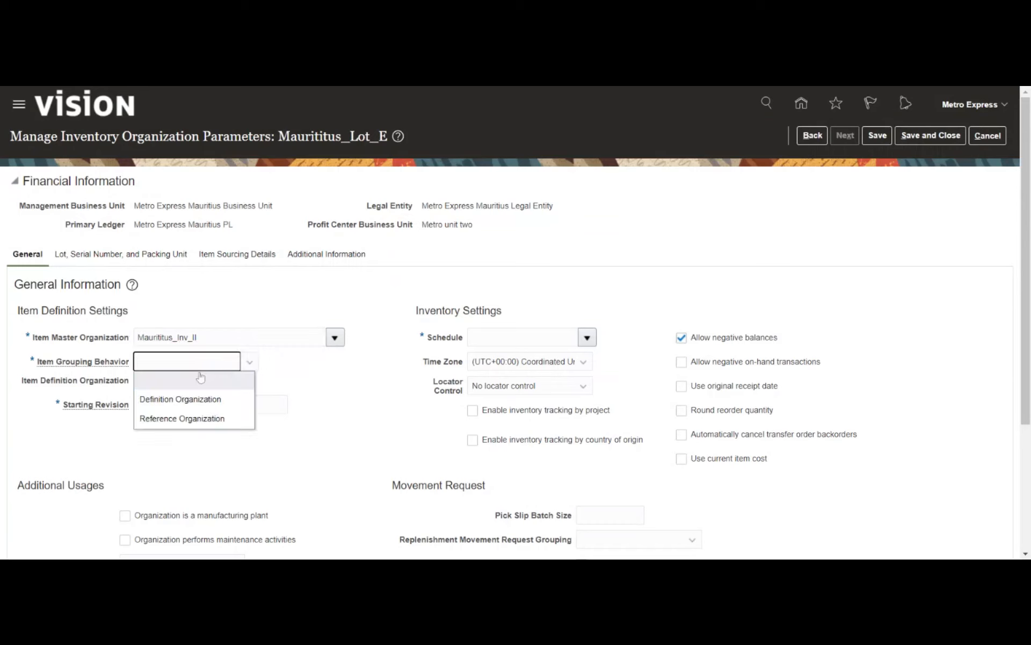
{"action": "left_click", "coordinate": [172, 419]}
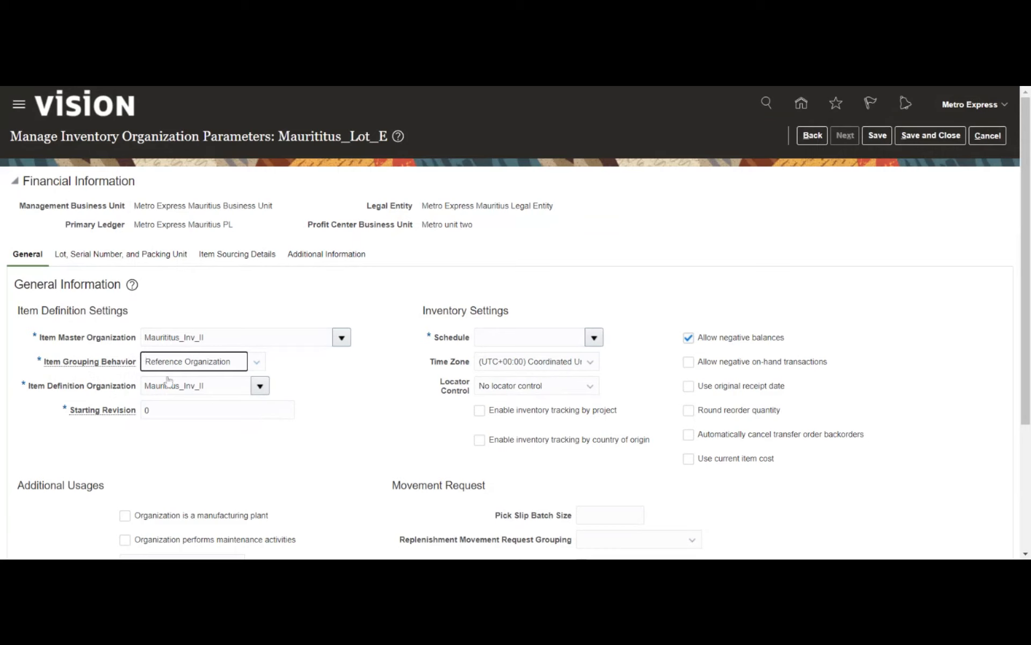
Look up "MAU" to set the schedule to Maurititus_Schedule, and allow negative on-hand transactions
{"action": "left_click", "coordinate": [258, 363]}
{"action": "left_click", "coordinate": [251, 445]}
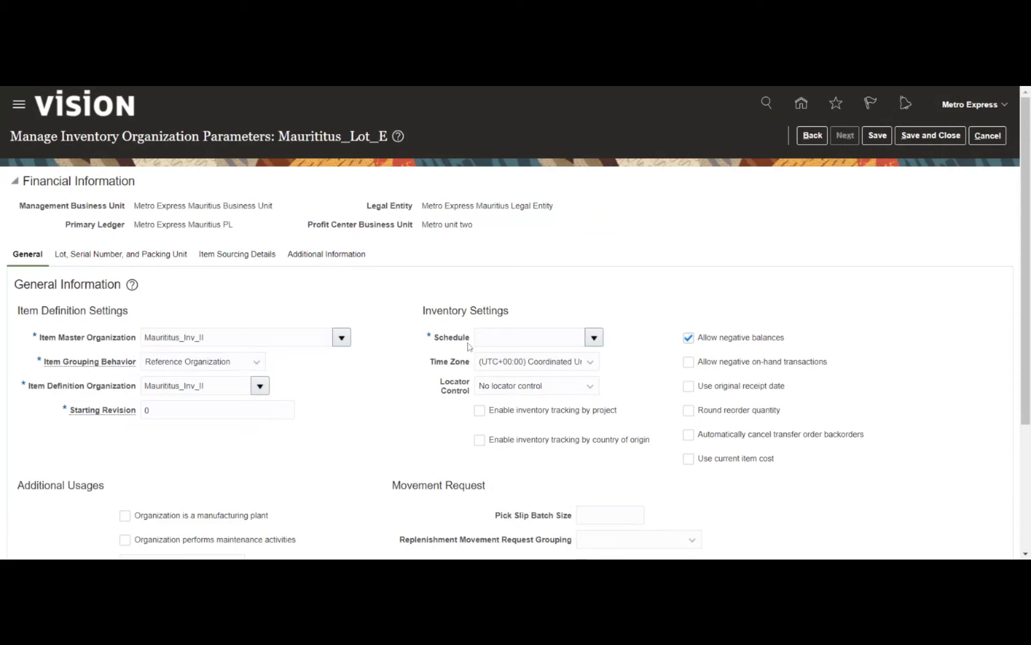
{"action": "left_click", "coordinate": [529, 336]}
{"action": "type", "text": "MAU"}
{"action": "key", "text": "Tab"}
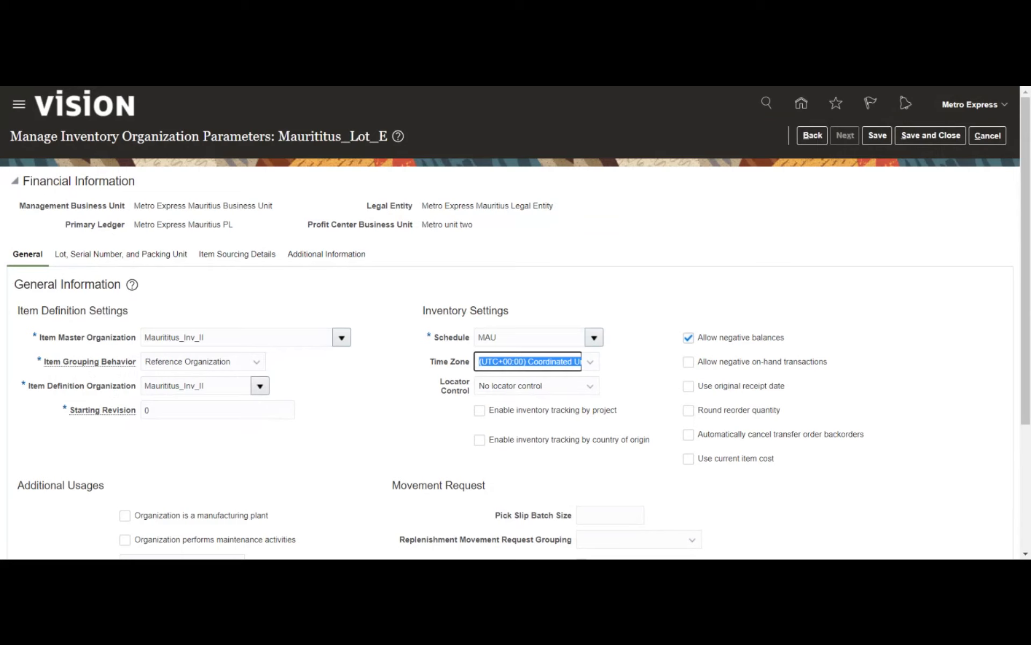
{"action": "double_click", "coordinate": [206, 337]}
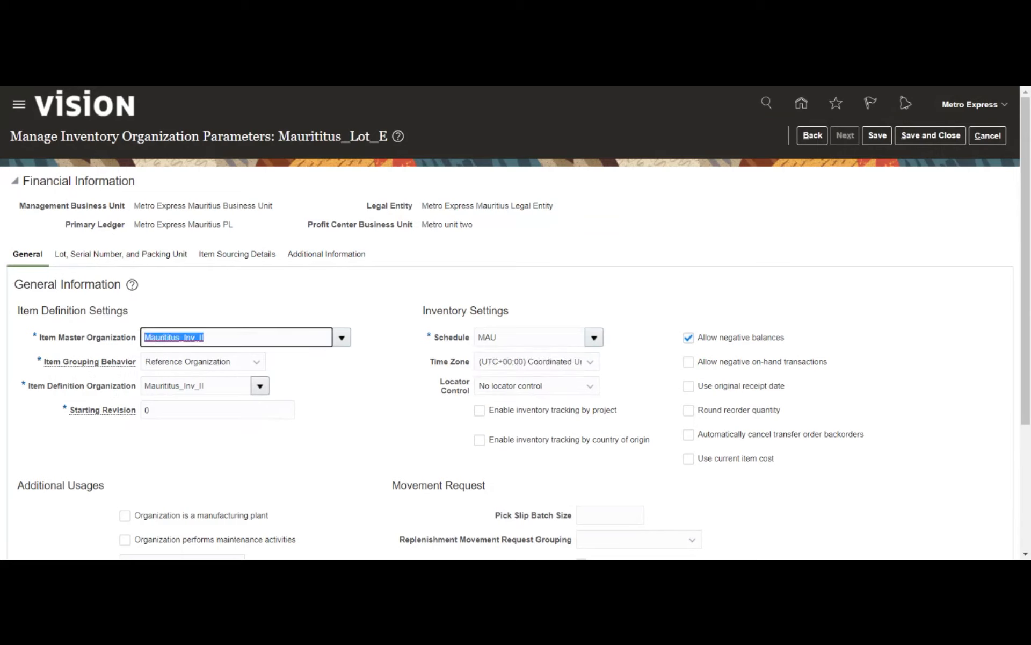
{"action": "key", "text": "alt+Tab"}
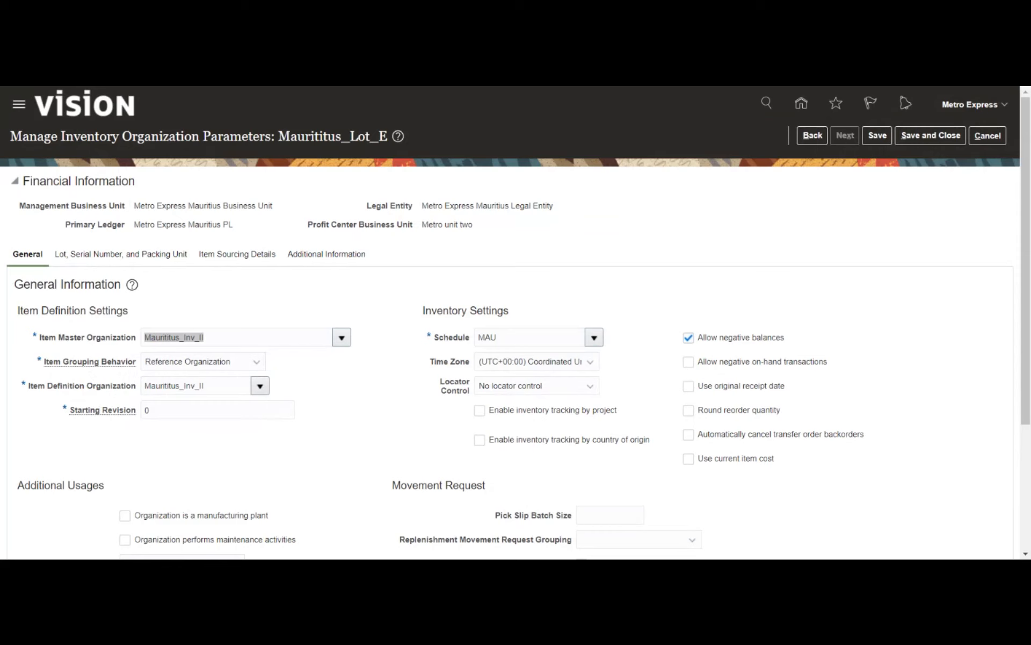
{"action": "left_click", "coordinate": [594, 338]}
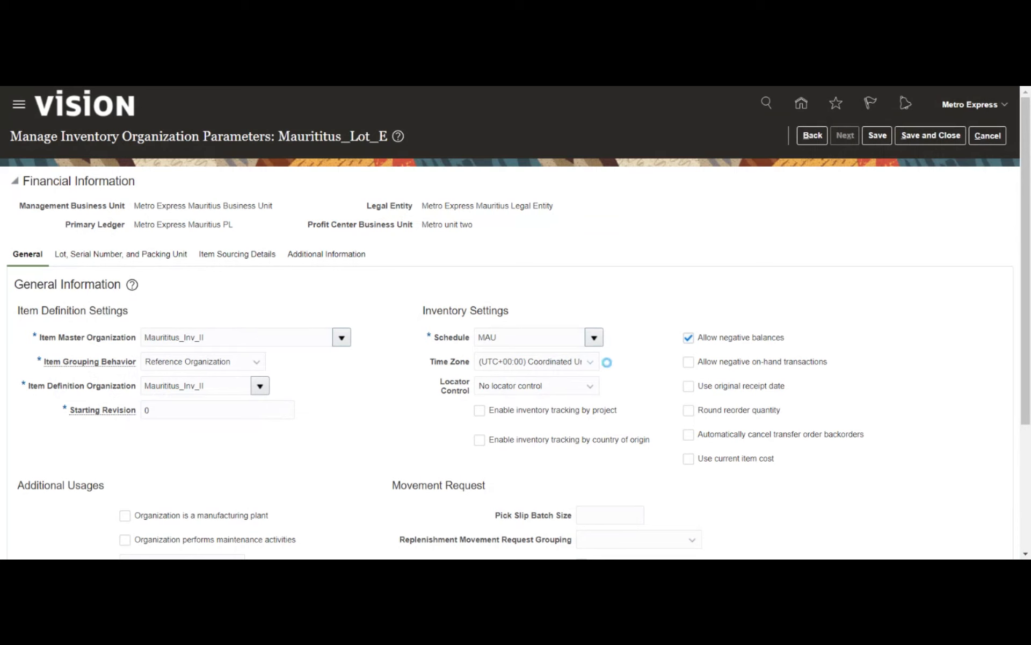
{"action": "left_click", "coordinate": [489, 316]}
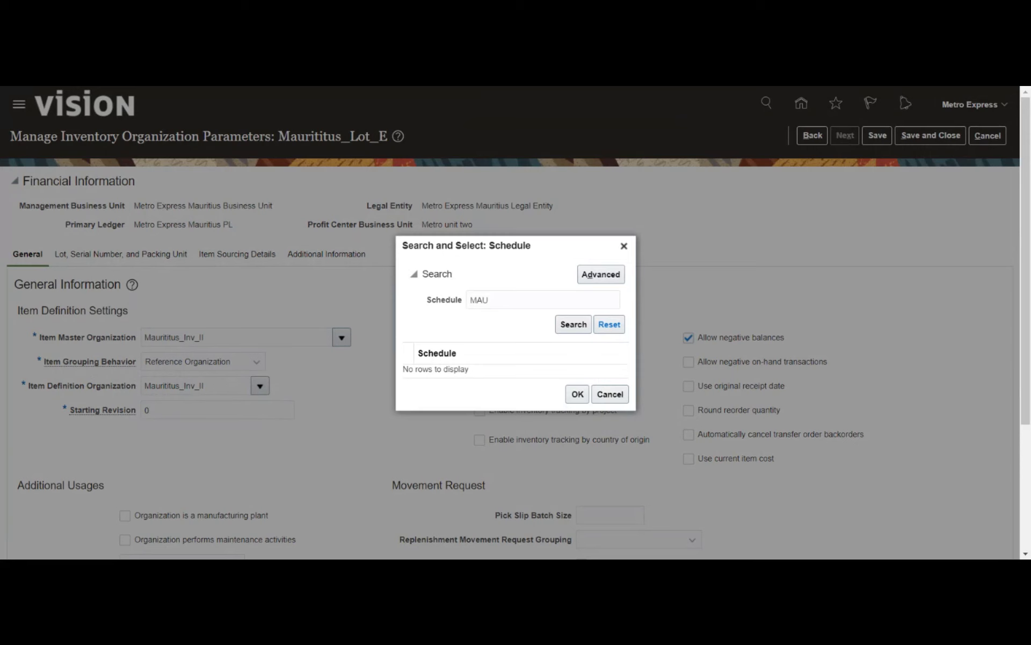
{"action": "left_click", "coordinate": [568, 325]}
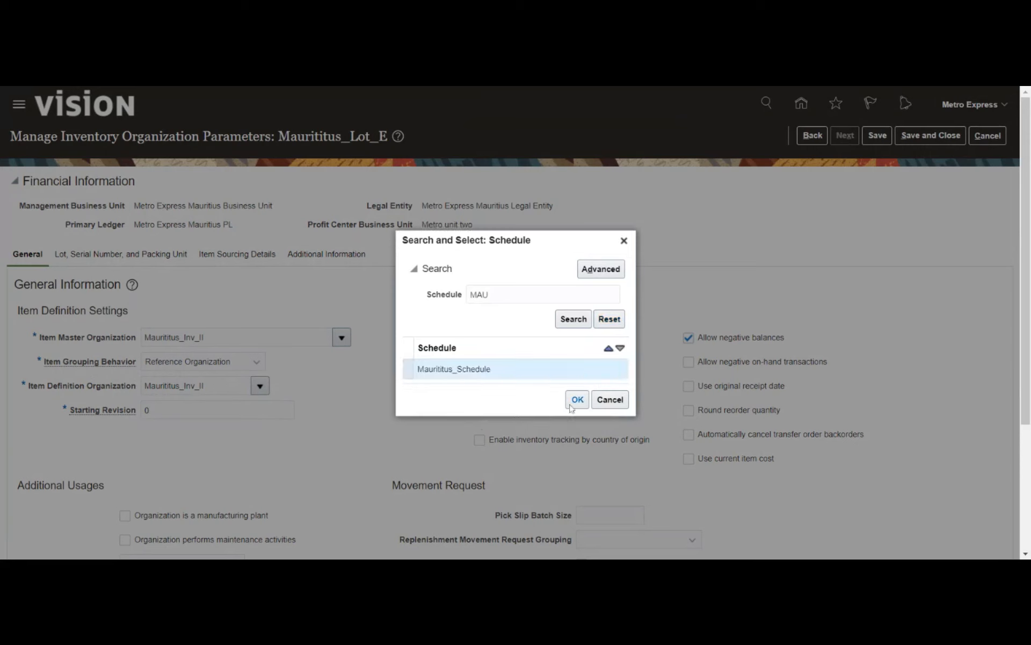
{"action": "left_click", "coordinate": [426, 373]}
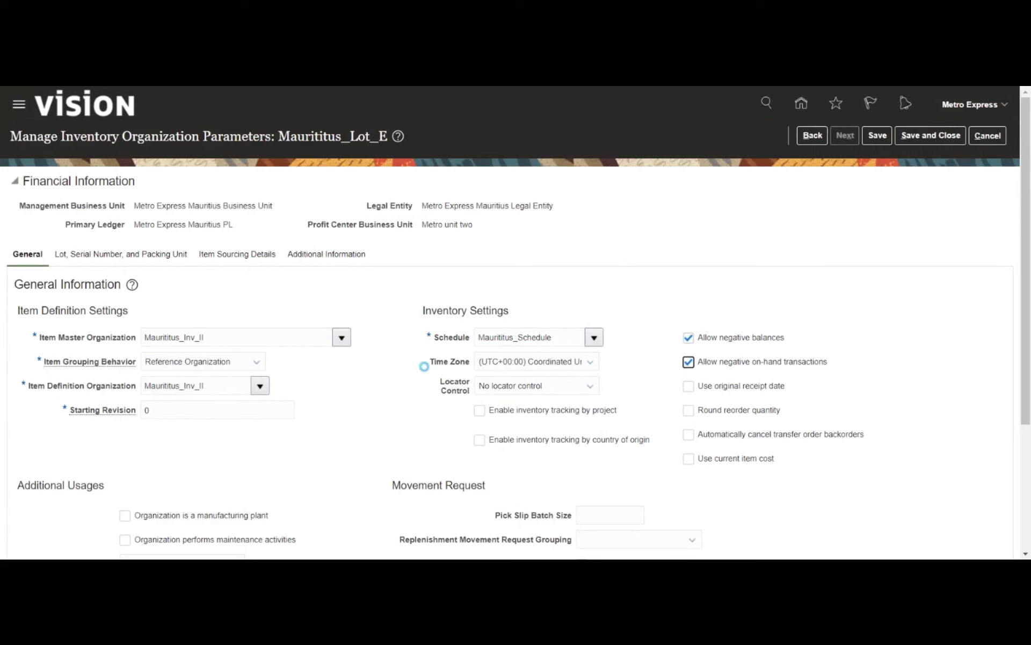
In the lot control parameters, set the uniqueness to Unique across items and the generation to At organization level
{"action": "left_click", "coordinate": [131, 257]}
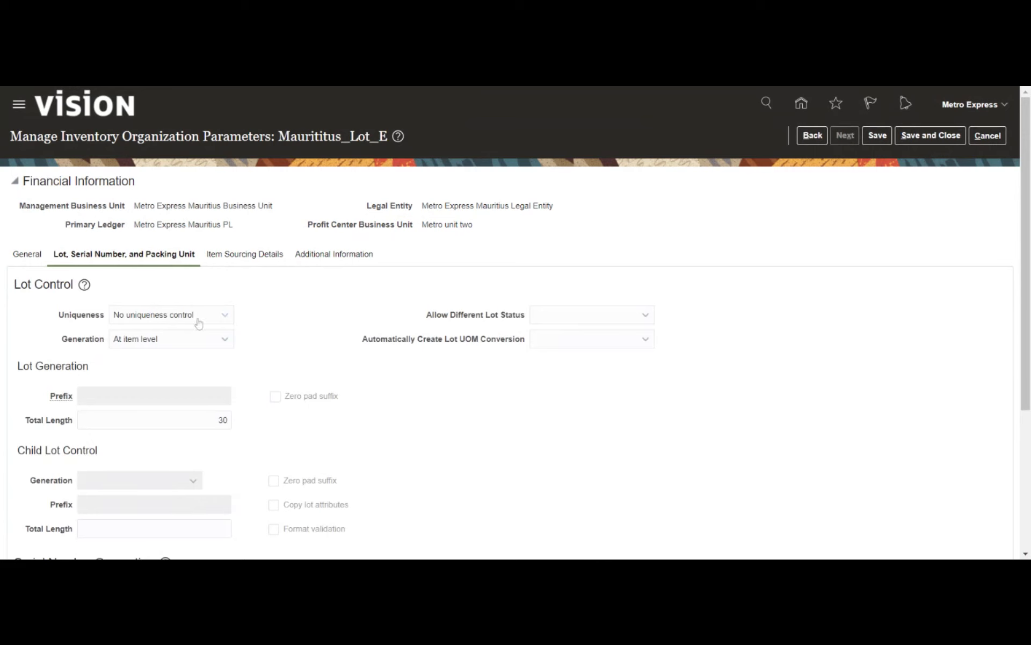
{"action": "left_click", "coordinate": [195, 317]}
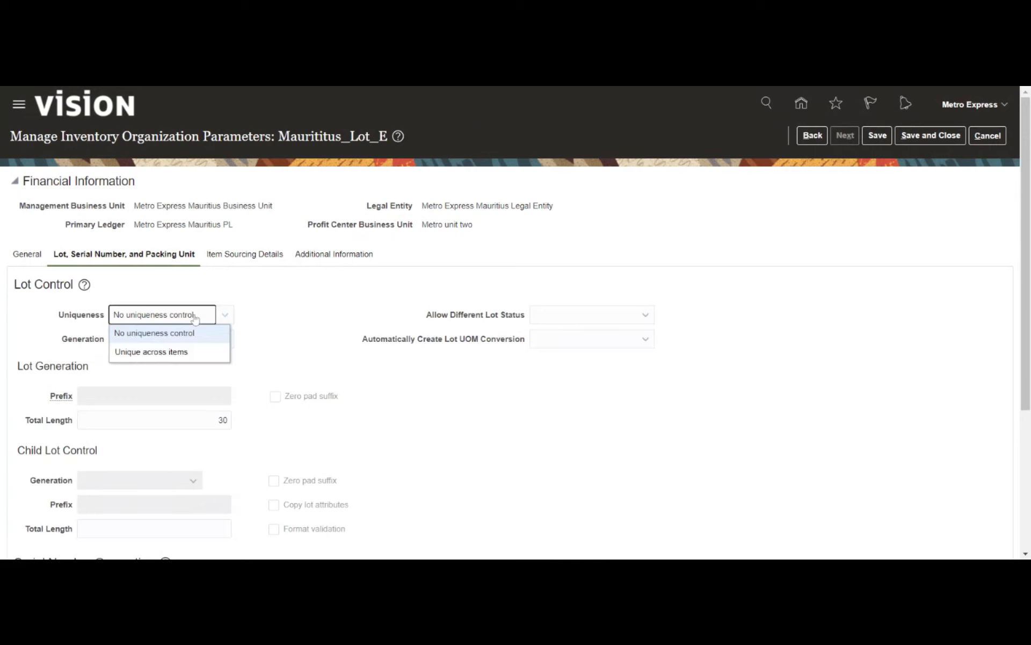
{"action": "left_click", "coordinate": [162, 352]}
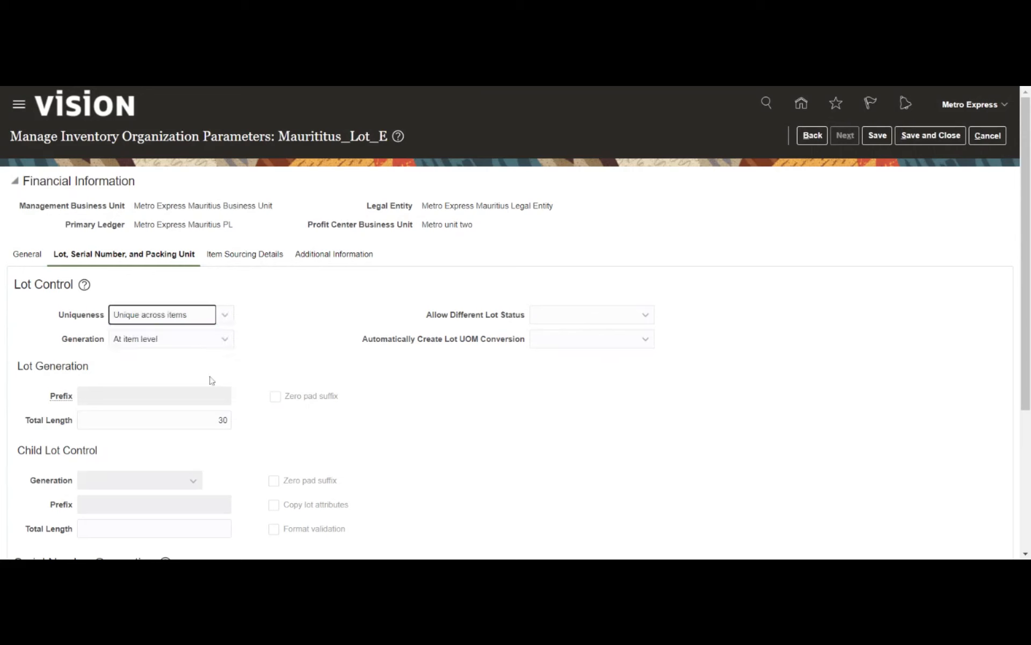
{"action": "left_click", "coordinate": [192, 339]}
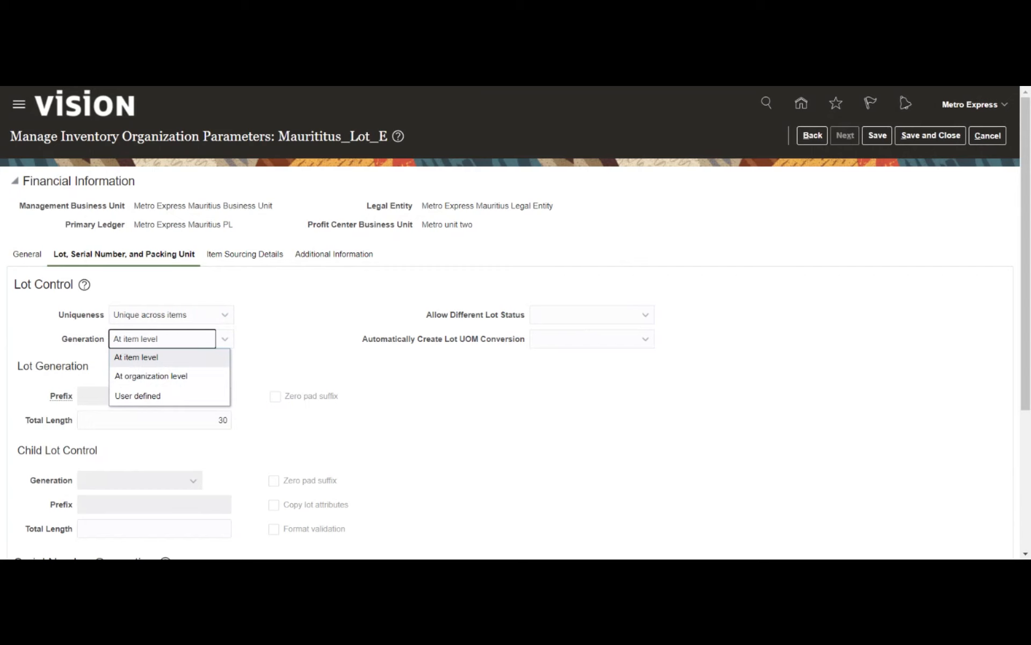
{"action": "left_click", "coordinate": [151, 376]}
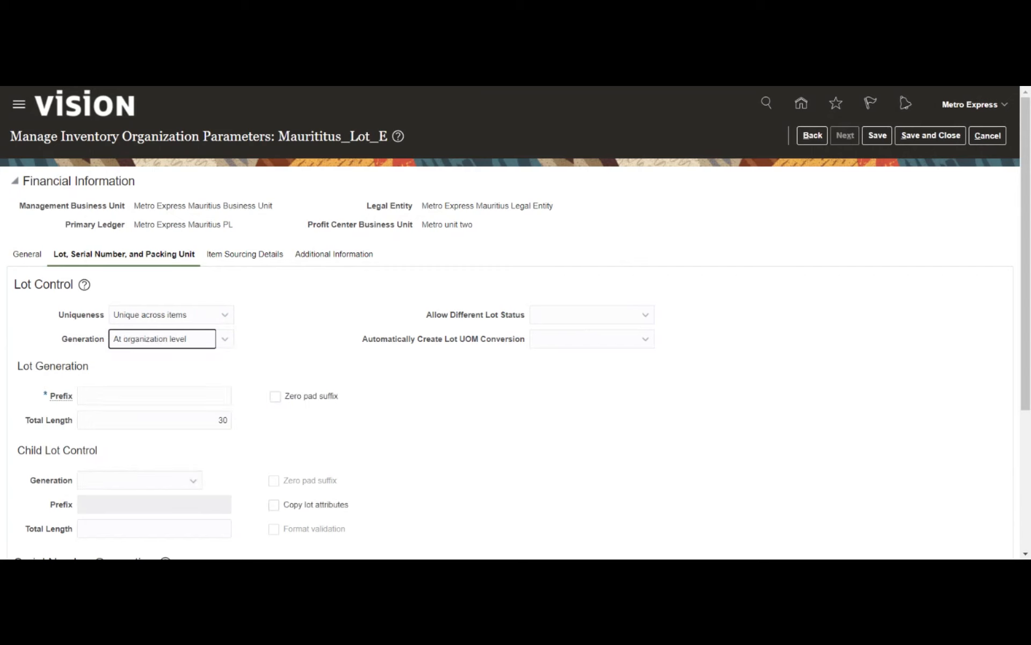
Set the lot generation prefix to Maur and the automatic creation of lot UOM conversions to Yes
{"action": "left_click", "coordinate": [154, 396]}
{"action": "type", "text": "Maur"}
{"action": "left_click", "coordinate": [299, 430]}
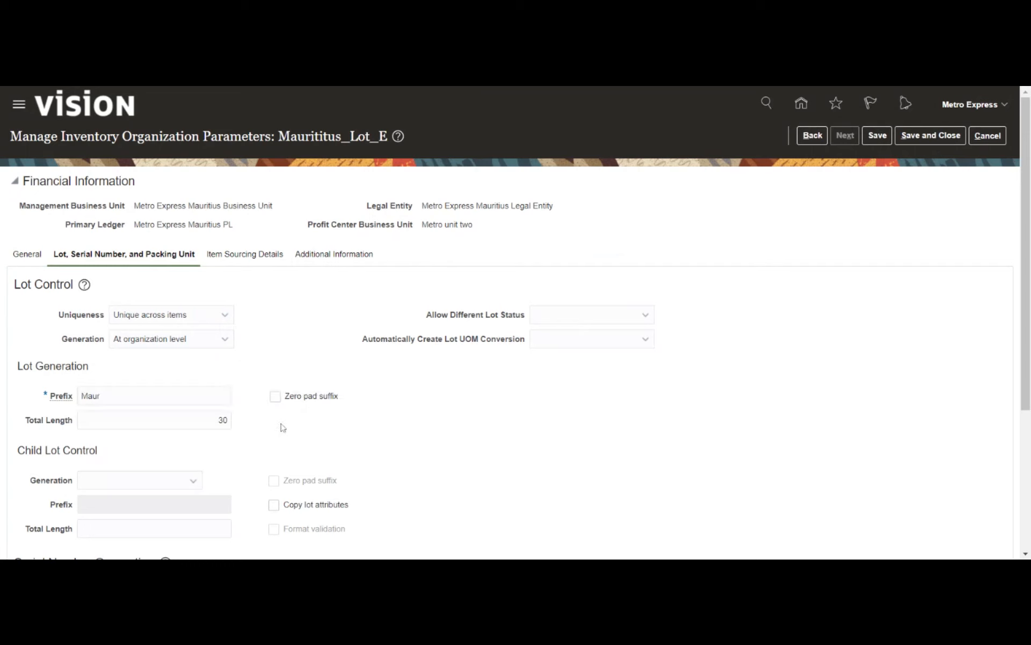
{"action": "left_click", "coordinate": [587, 339]}
{"action": "left_click", "coordinate": [556, 415]}
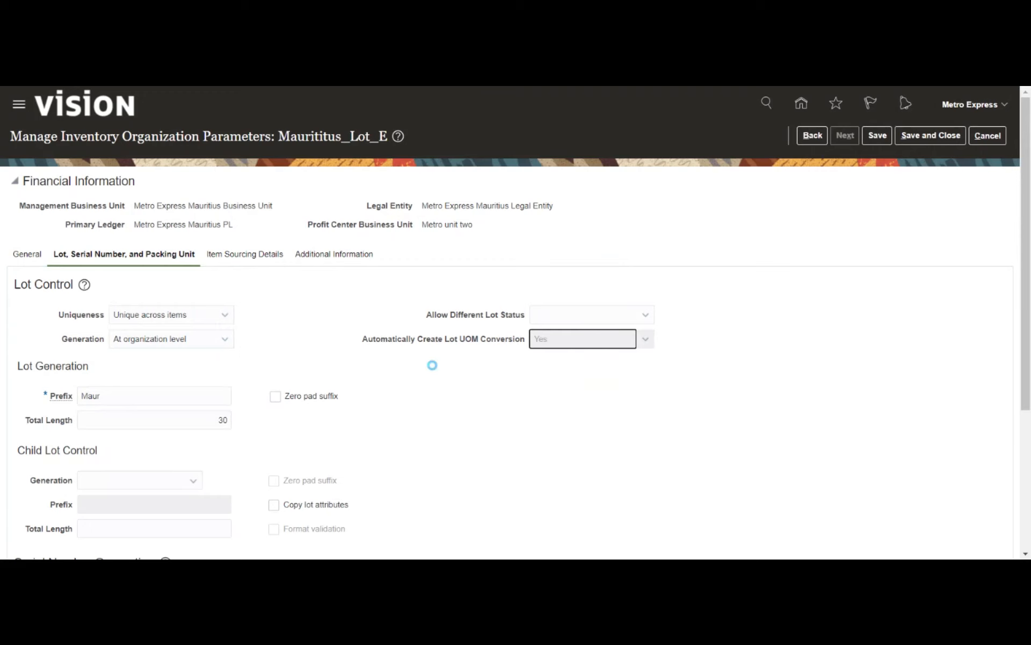
{"action": "left_click", "coordinate": [269, 340]}
Examine the child lot, serial number and packing unit settings, including the available serial number generation levels
{"action": "scroll", "coordinate": [247, 363], "scroll_direction": "down", "scroll_amount": 1}
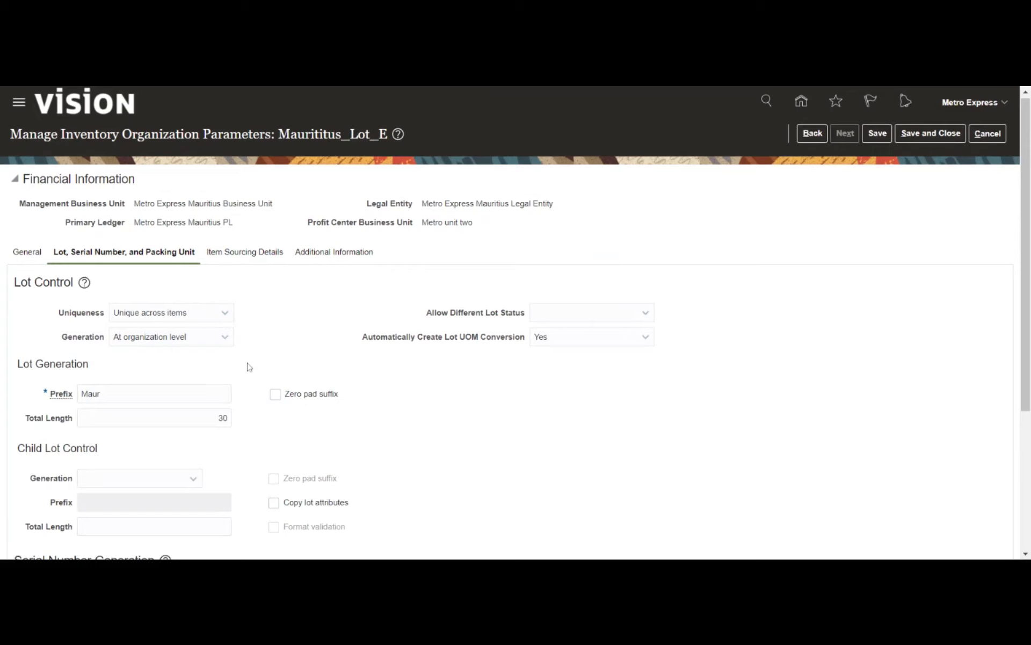
{"action": "scroll", "coordinate": [253, 365], "scroll_direction": "down", "scroll_amount": 2}
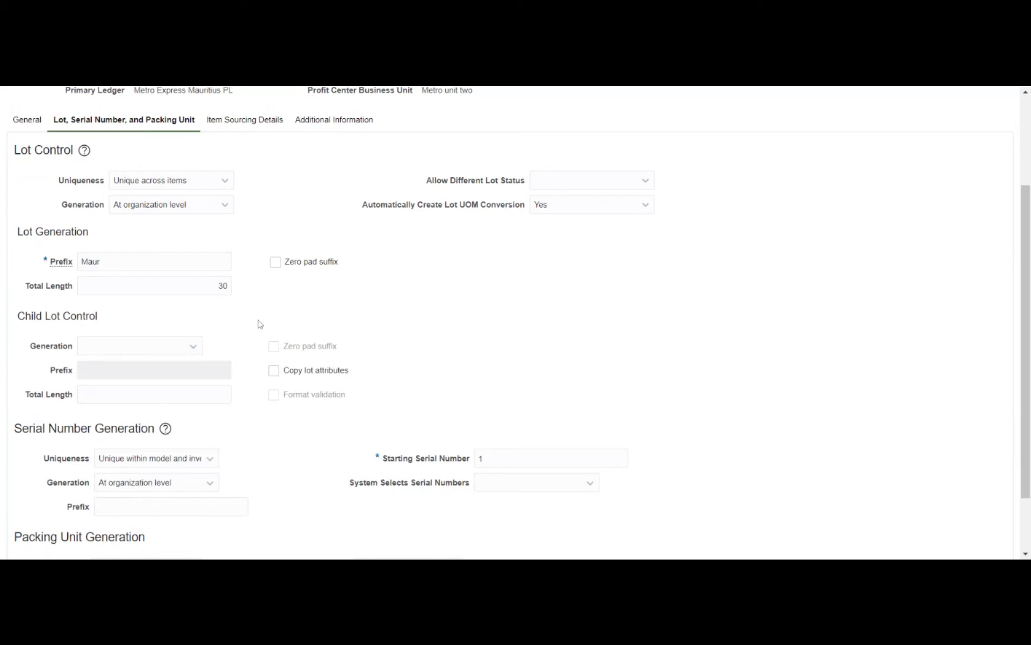
{"action": "scroll", "coordinate": [260, 324], "scroll_direction": "down", "scroll_amount": 2}
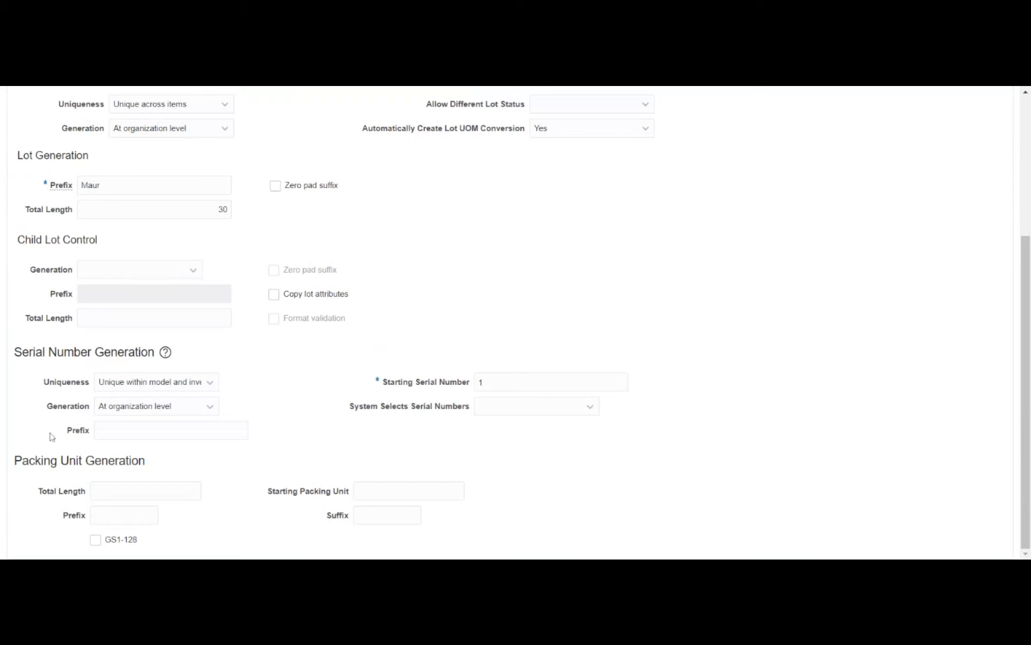
{"action": "left_click", "coordinate": [138, 411]}
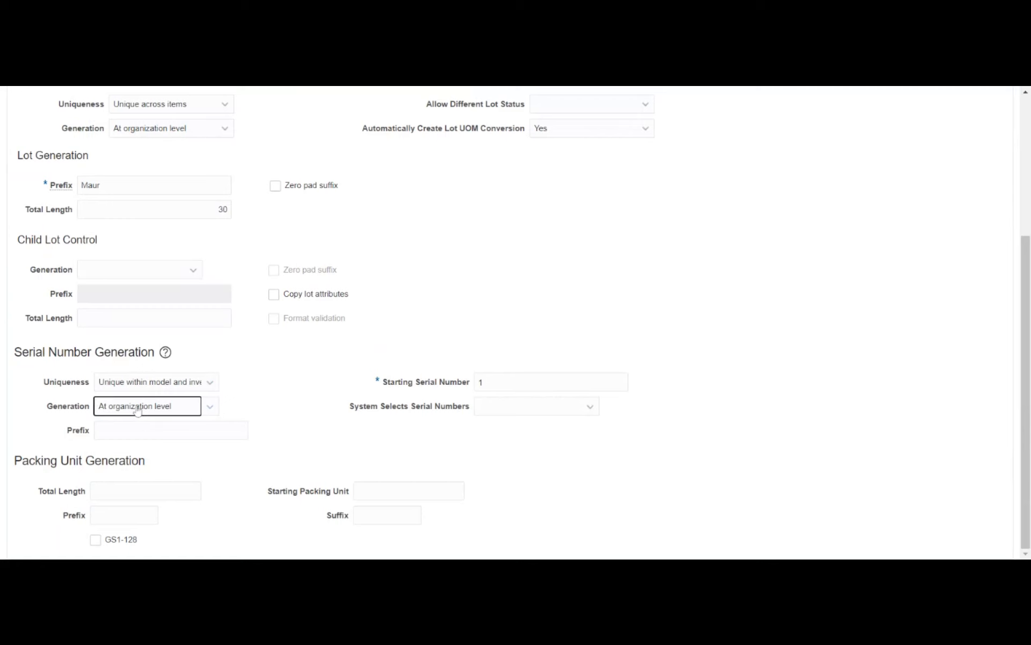
{"action": "left_click", "coordinate": [138, 411]}
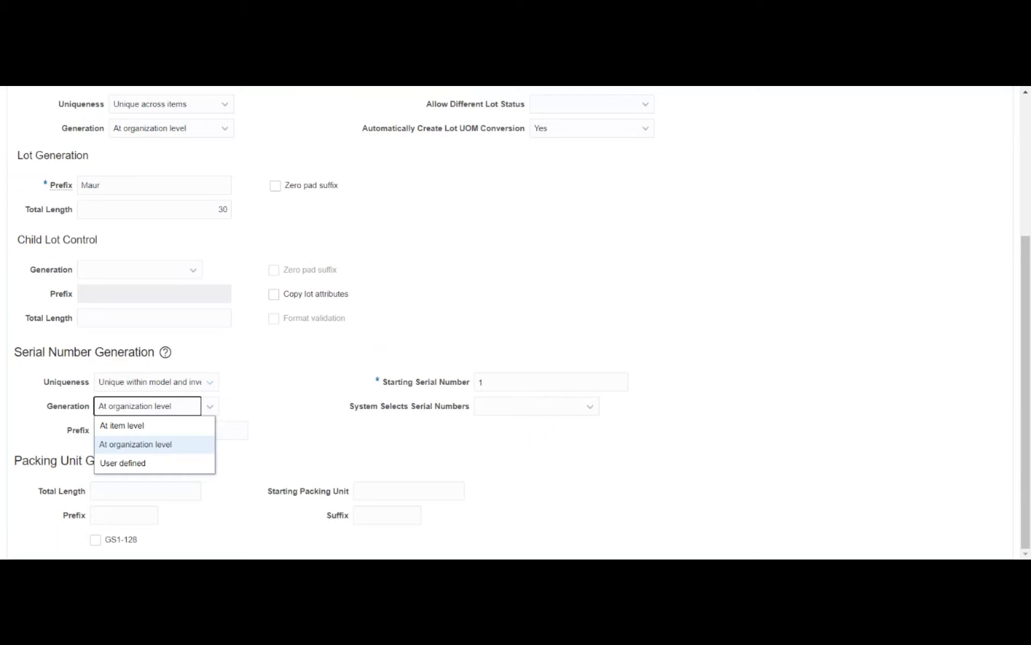
{"action": "key", "text": "Escape"}
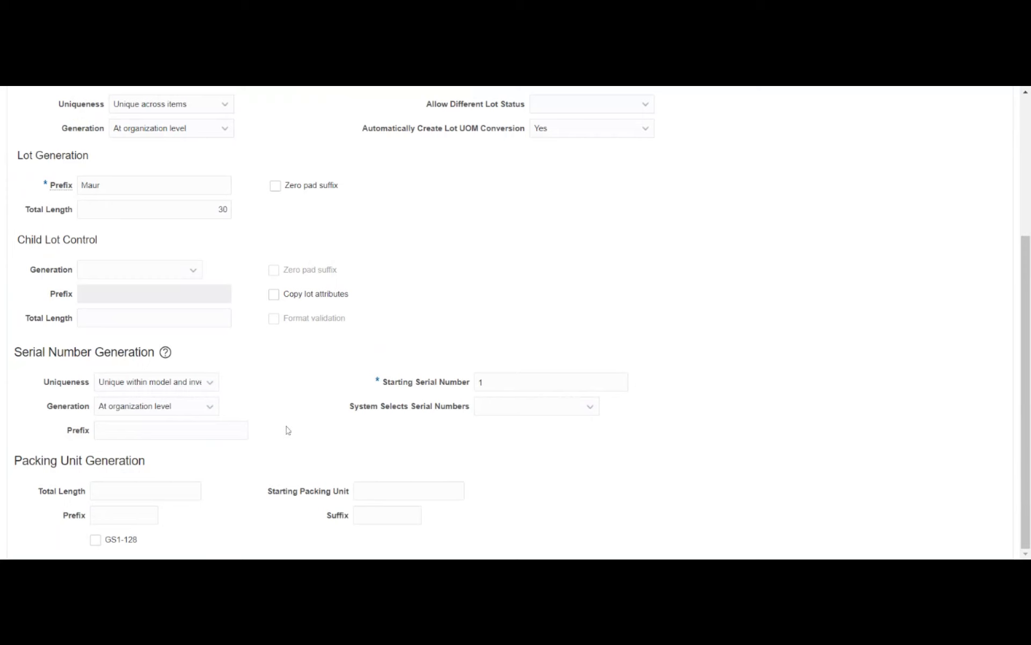
Save the inventory organization parameters of Maurititus_Lot_E and close them
{"action": "scroll", "coordinate": [284, 428], "scroll_direction": "up", "scroll_amount": 4}
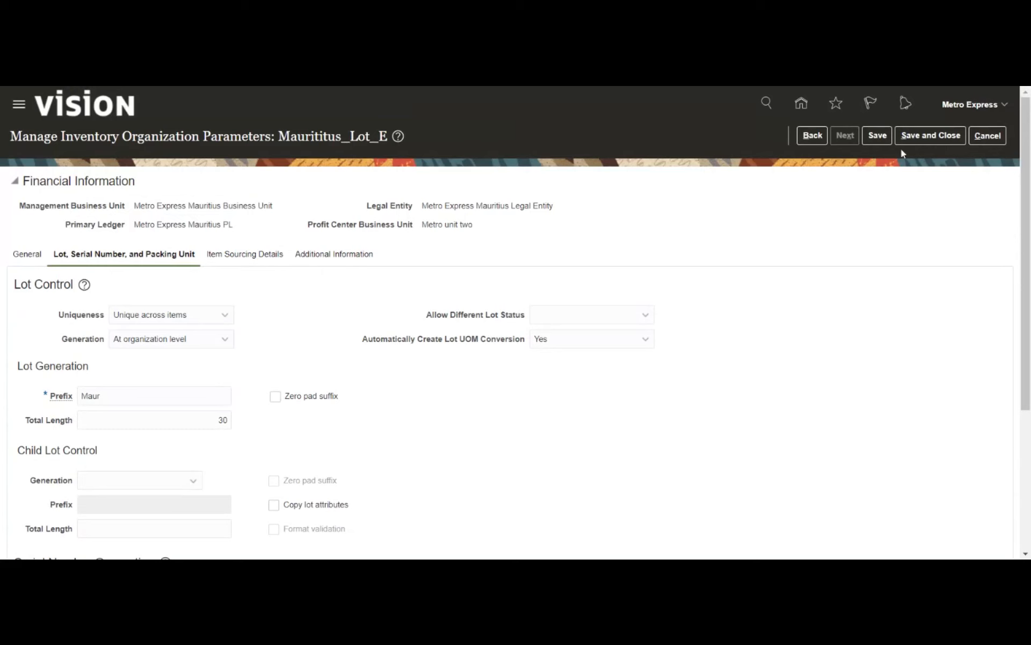
{"action": "left_click", "coordinate": [878, 135]}
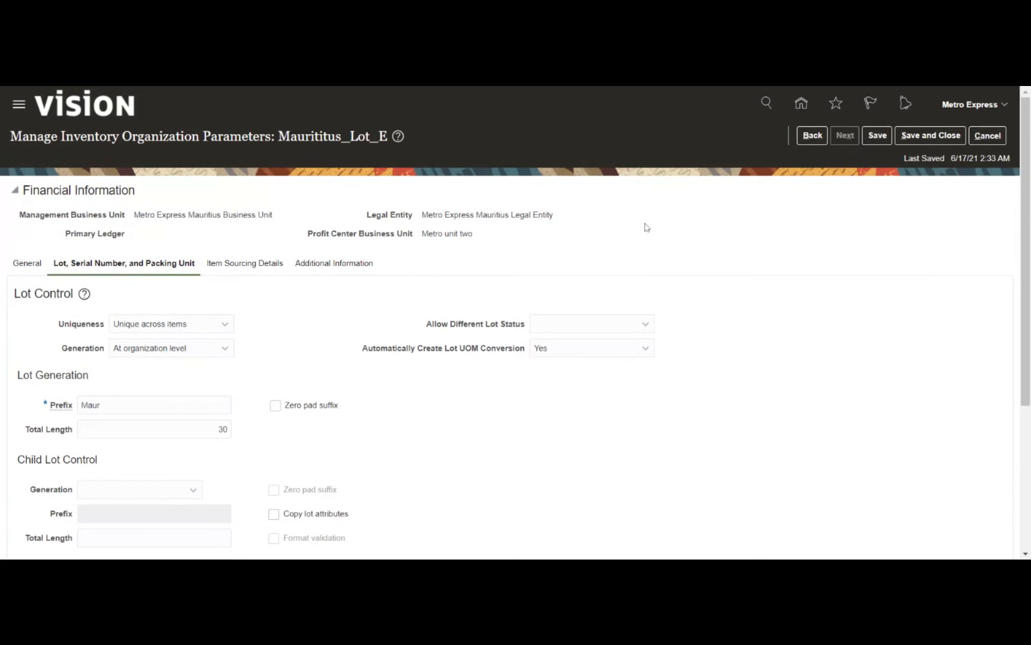
{"action": "left_click", "coordinate": [924, 135]}
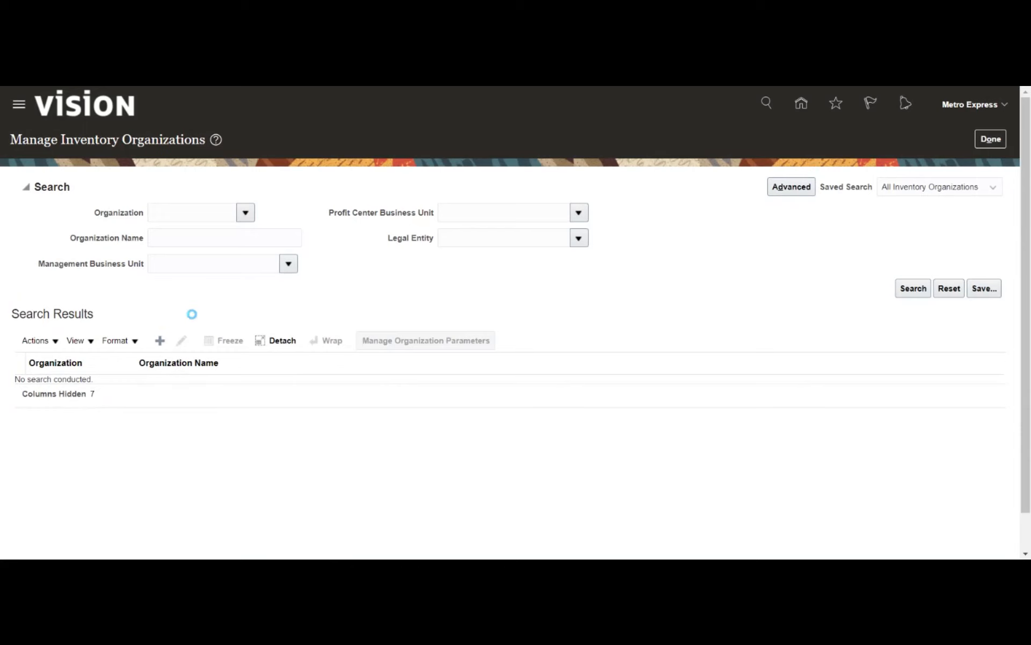
Start another new inventory organization with the name Maurititus_Lot_E_1 and the organization code MAURITITUS_LOT_E_1
{"action": "left_click", "coordinate": [207, 255]}
{"action": "type", "text": "M"}
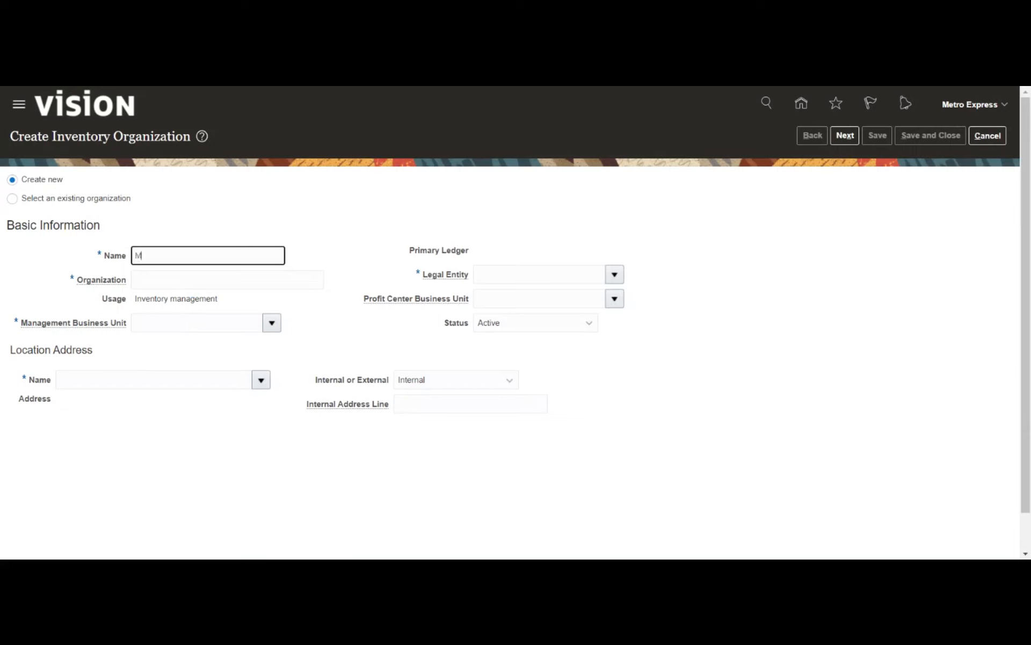
{"action": "type", "text": "aur"}
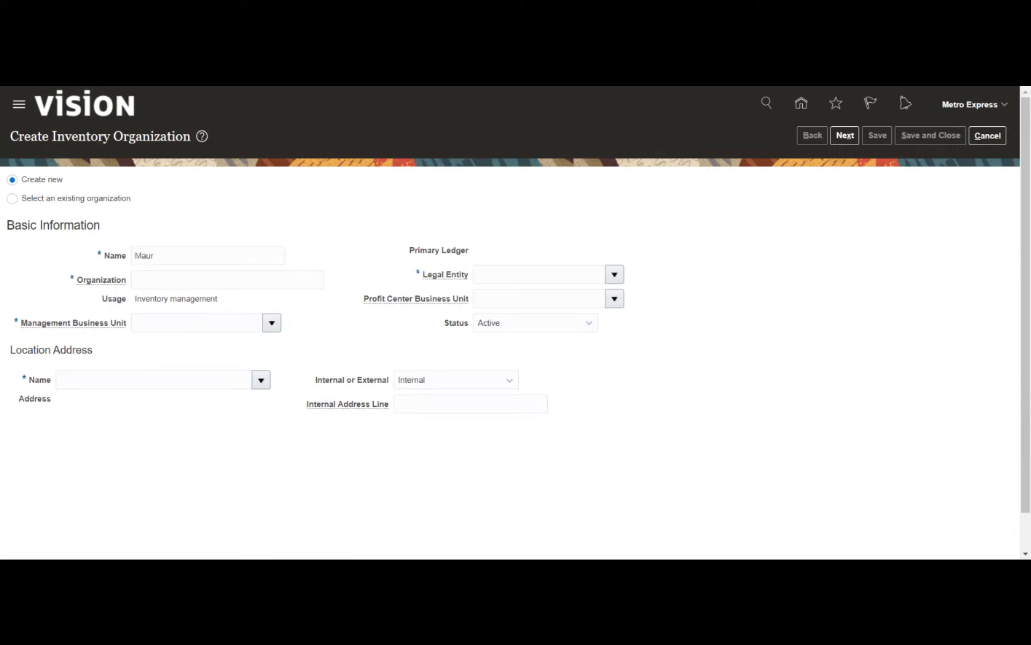
{"action": "type", "text": "ititus"}
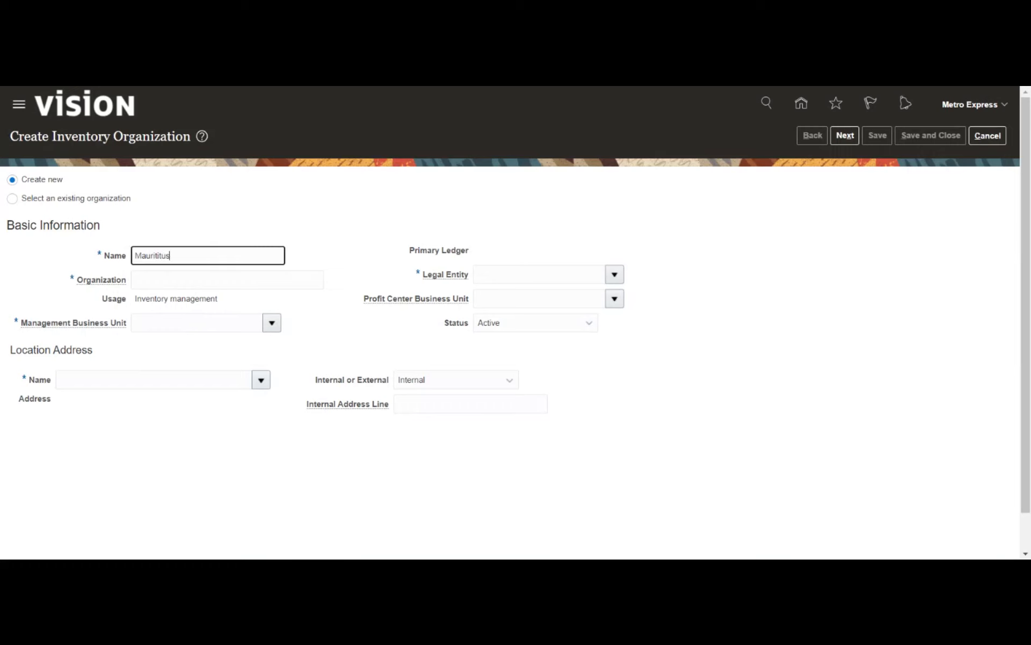
{"action": "type", "text": "_Lot_E_1"}
{"action": "key", "text": "Tab"}
{"action": "type", "text": "MAURITITUS_"}
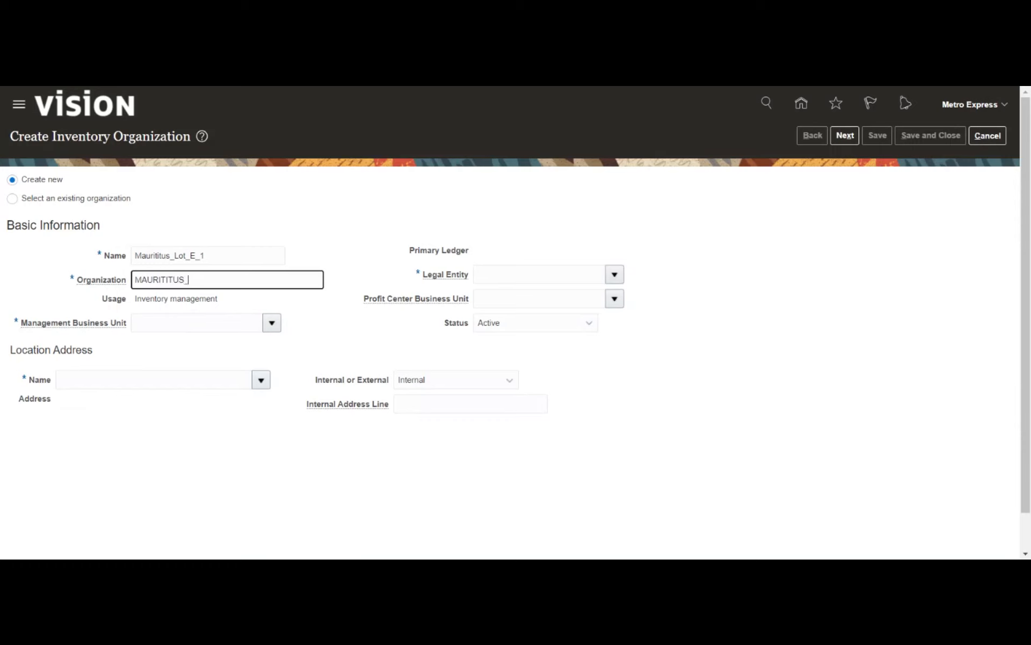
{"action": "type", "text": "LOT_E_1"}
{"action": "left_click", "coordinate": [325, 336]}
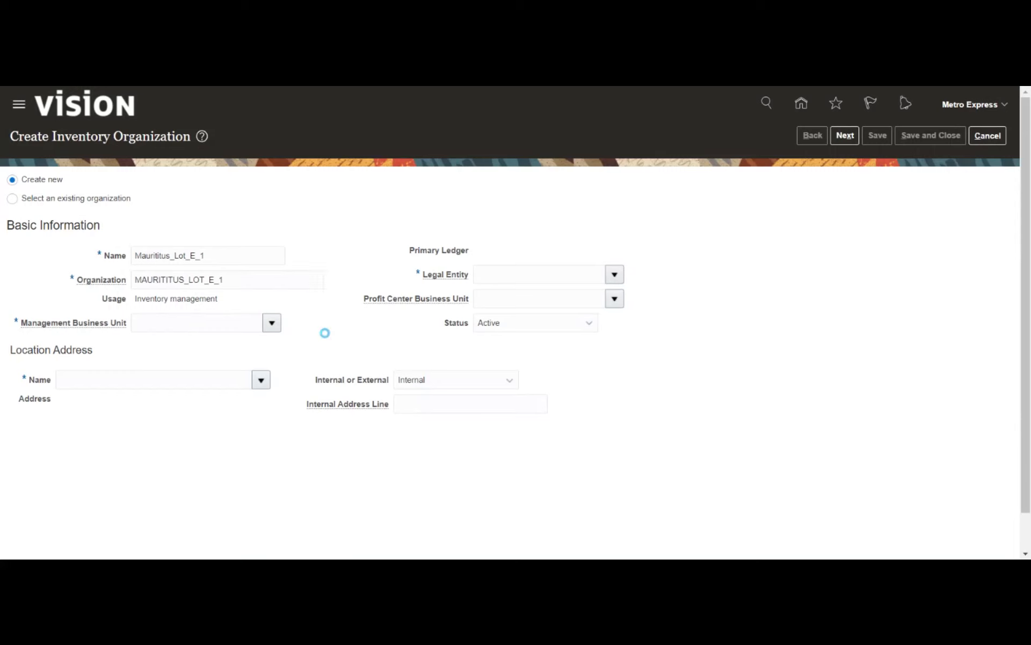
{"action": "left_click", "coordinate": [225, 280]}
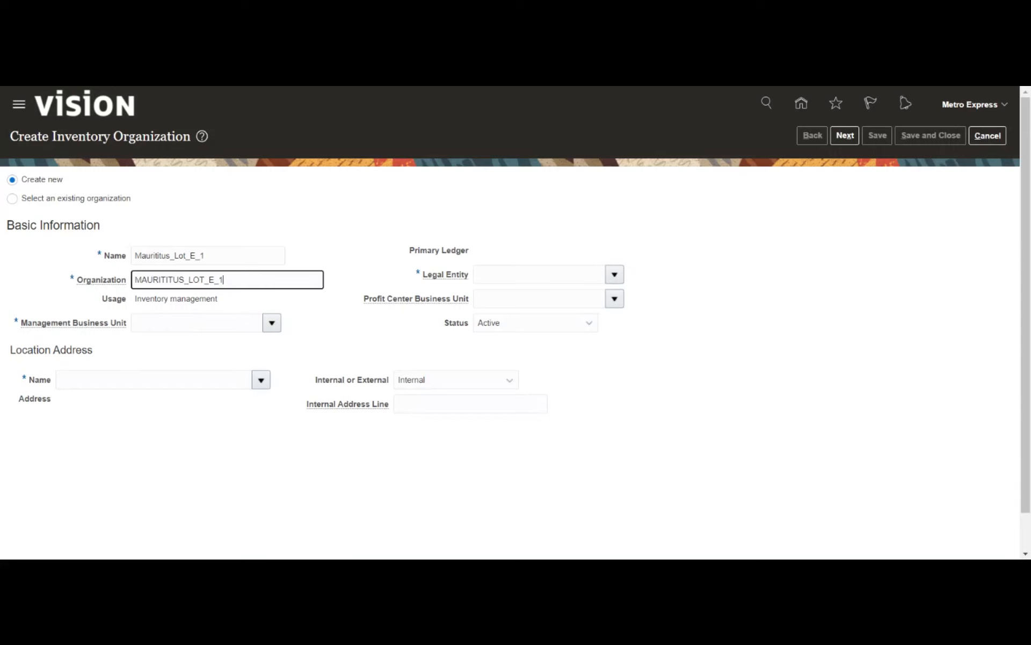
{"action": "key", "text": "ctrl+a"}
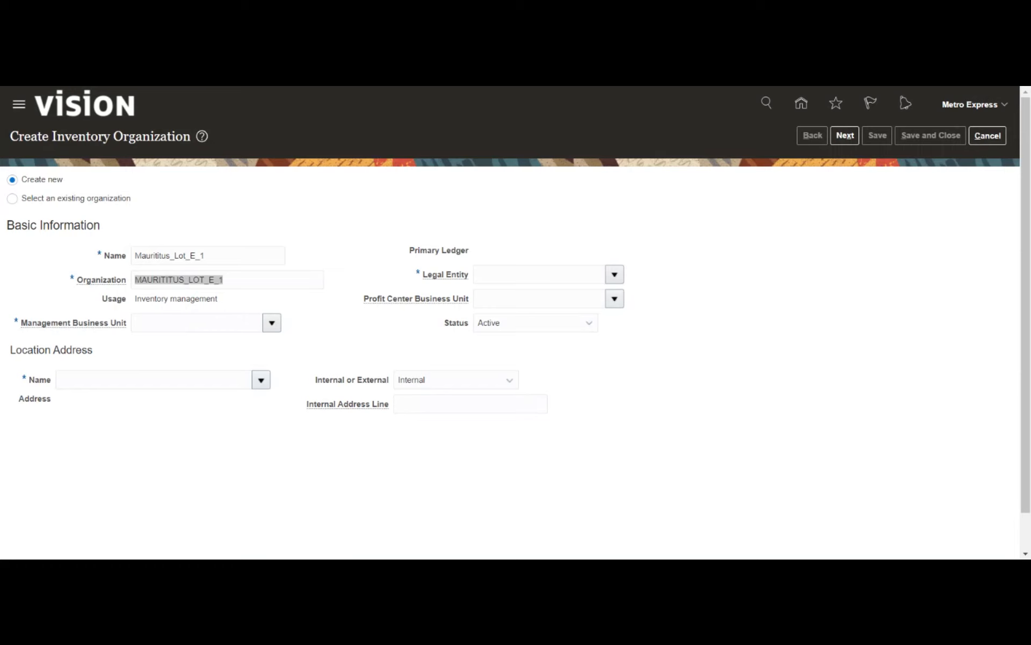
{"action": "left_click", "coordinate": [355, 329]}
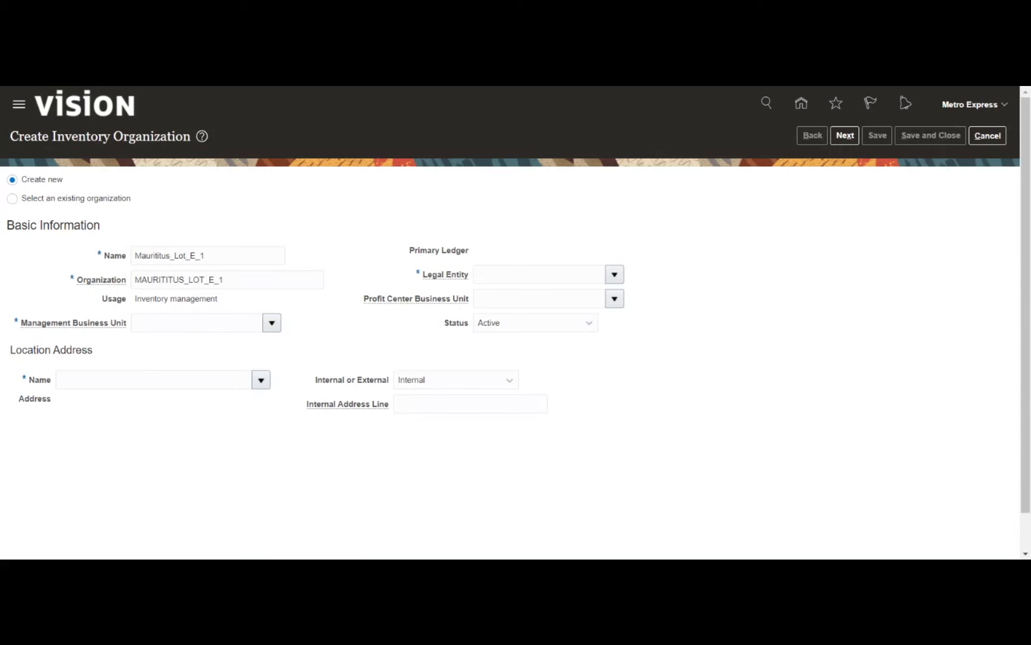
Look up "MET" and assign Metro Express Mauritius Business Unit as the management business unit
{"action": "key", "text": "Tab"}
{"action": "type", "text": "MET"}
{"action": "key", "text": "Tab"}
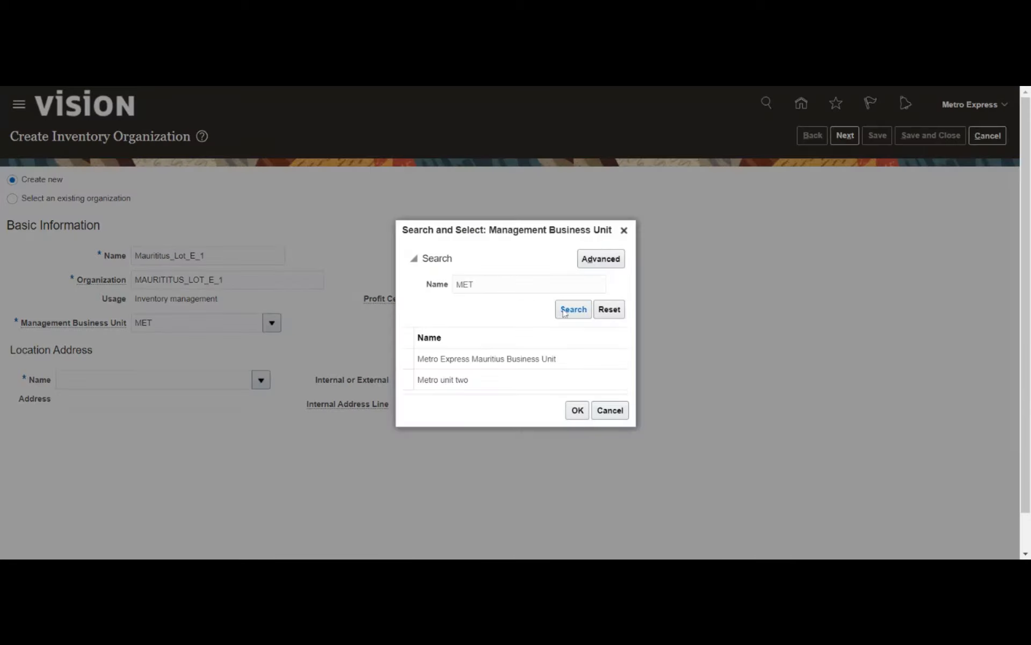
{"action": "left_click", "coordinate": [578, 410]}
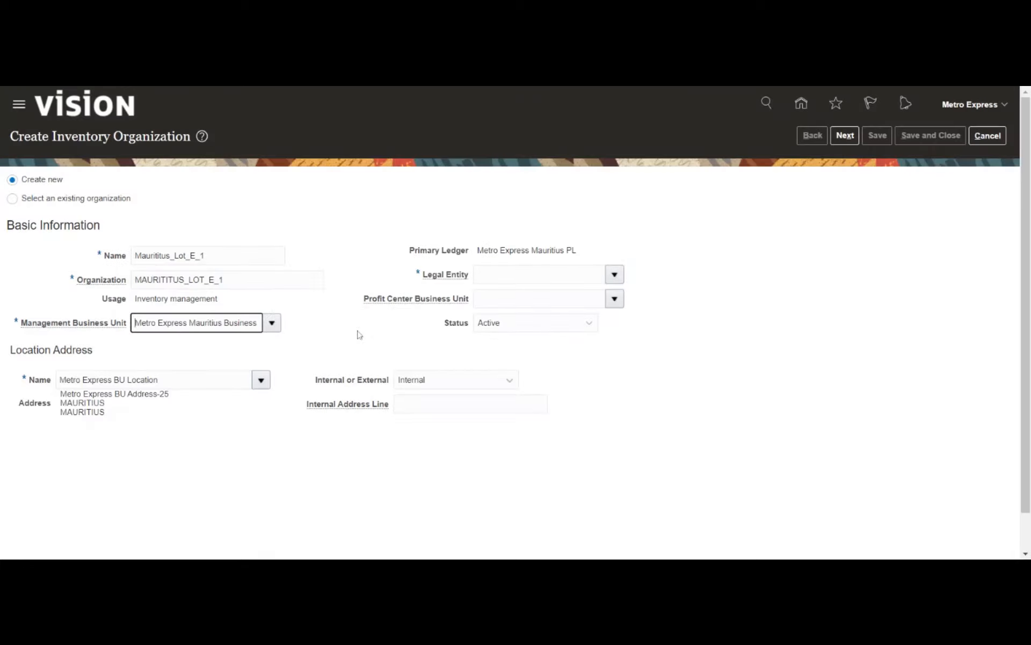
Assign Metro Express Mauritius Legal Entity as the legal entity and continue to the organization parameters
{"action": "left_click", "coordinate": [615, 275]}
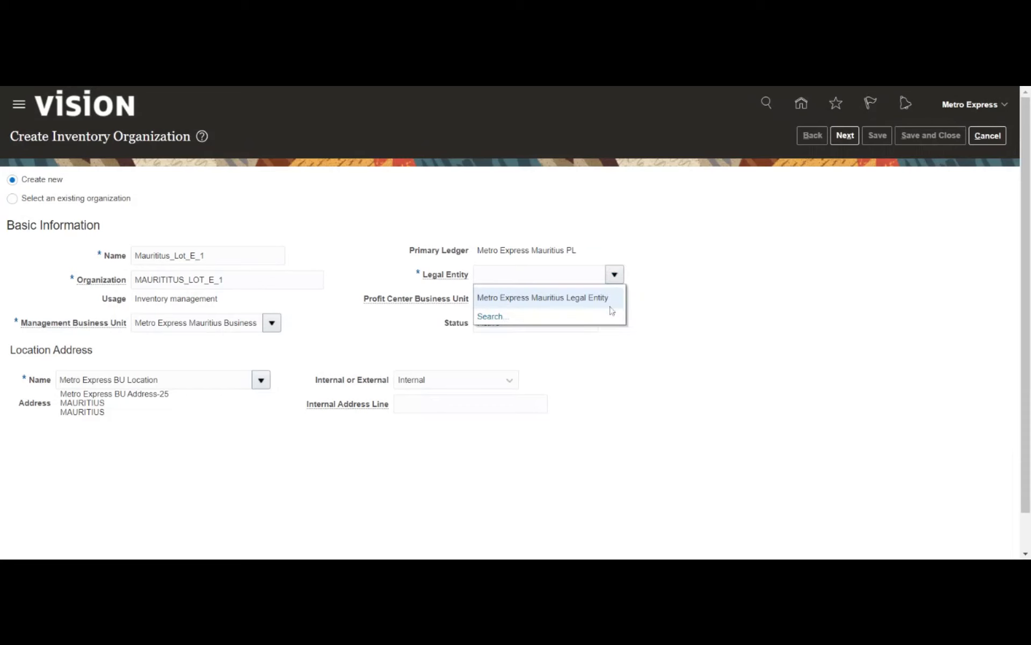
{"action": "left_click", "coordinate": [586, 297]}
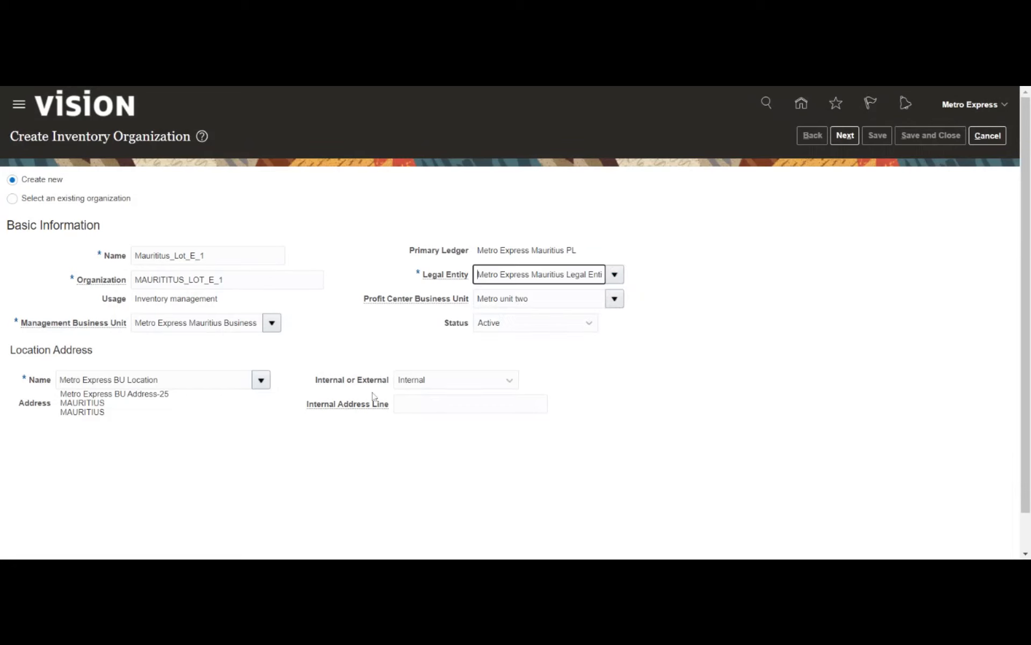
{"action": "left_click", "coordinate": [850, 142]}
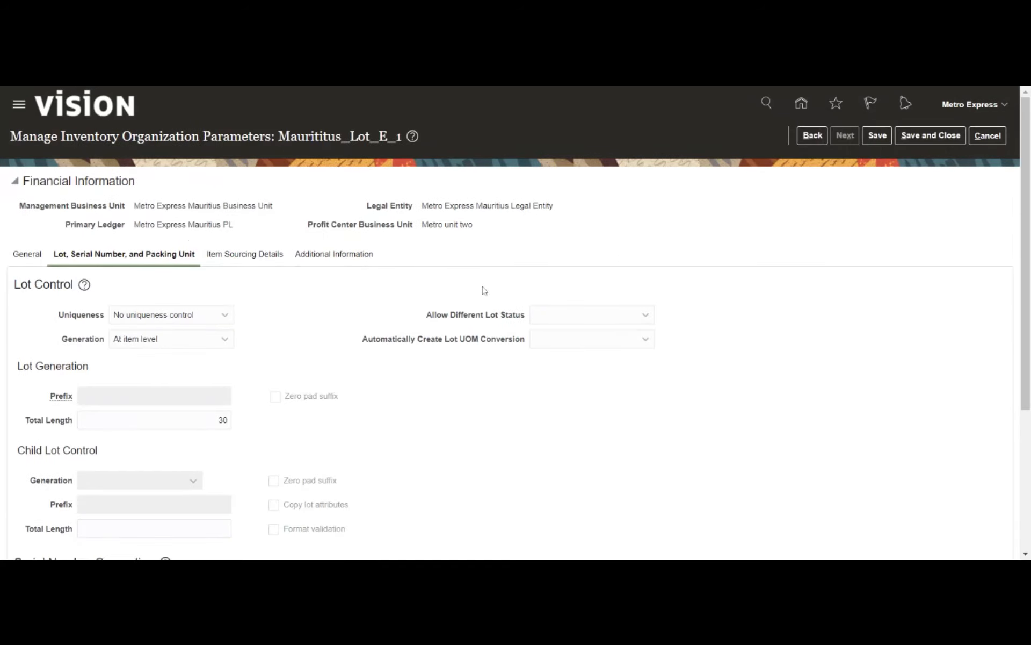
In the general parameters, set the item master organization to Maurititus_Inv_II and the item grouping behavior to Reference Organization
{"action": "left_click", "coordinate": [30, 254]}
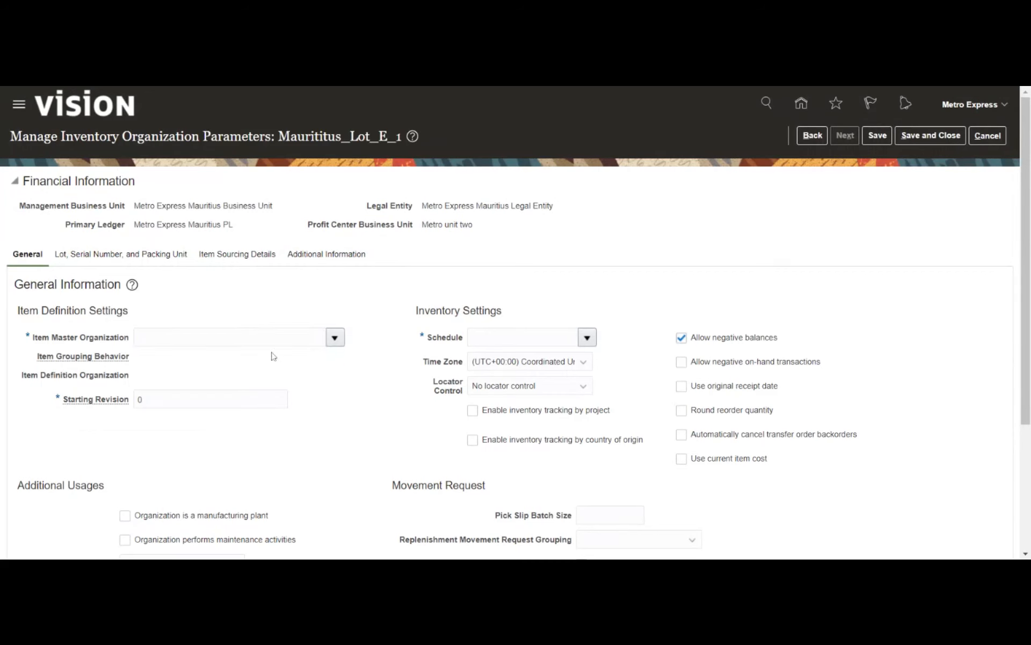
{"action": "left_click", "coordinate": [231, 337]}
{"action": "type", "text": "mAU"}
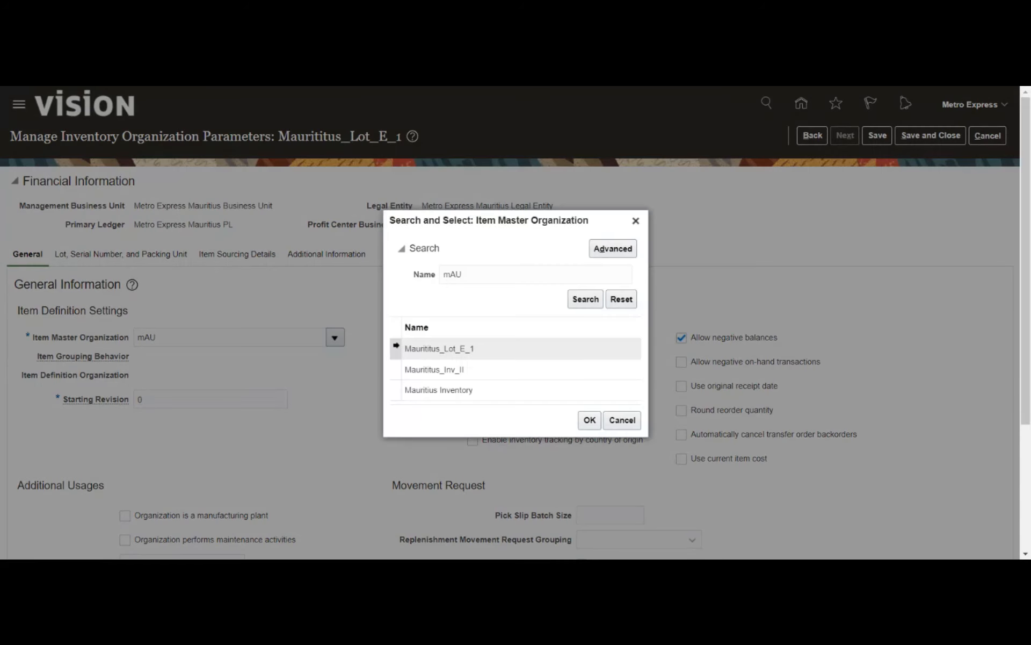
{"action": "left_click", "coordinate": [435, 370]}
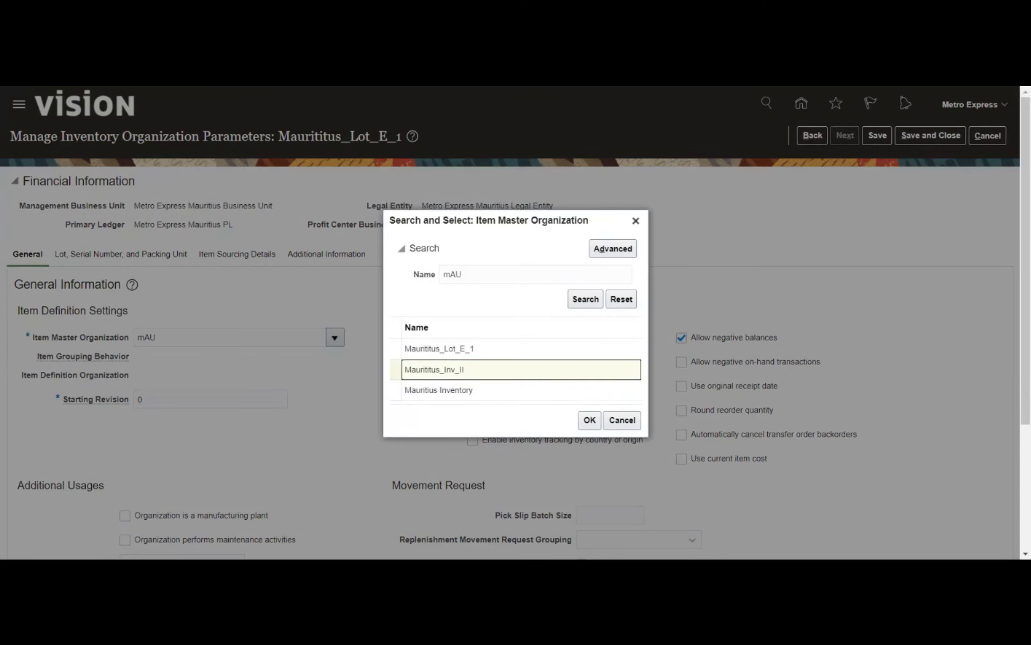
{"action": "left_click", "coordinate": [588, 422]}
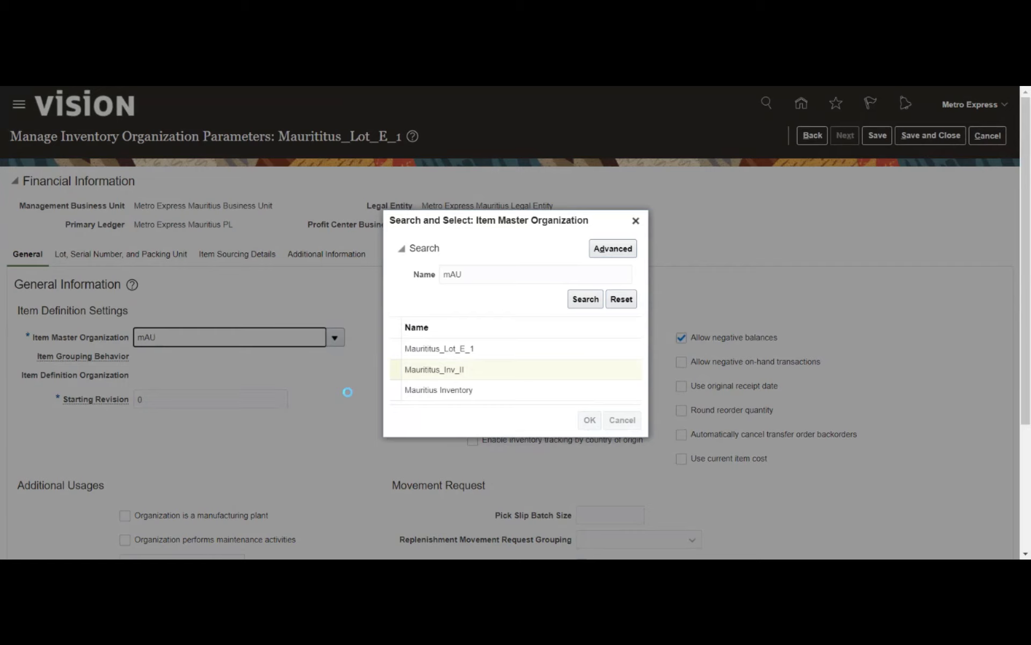
{"action": "left_click", "coordinate": [217, 362]}
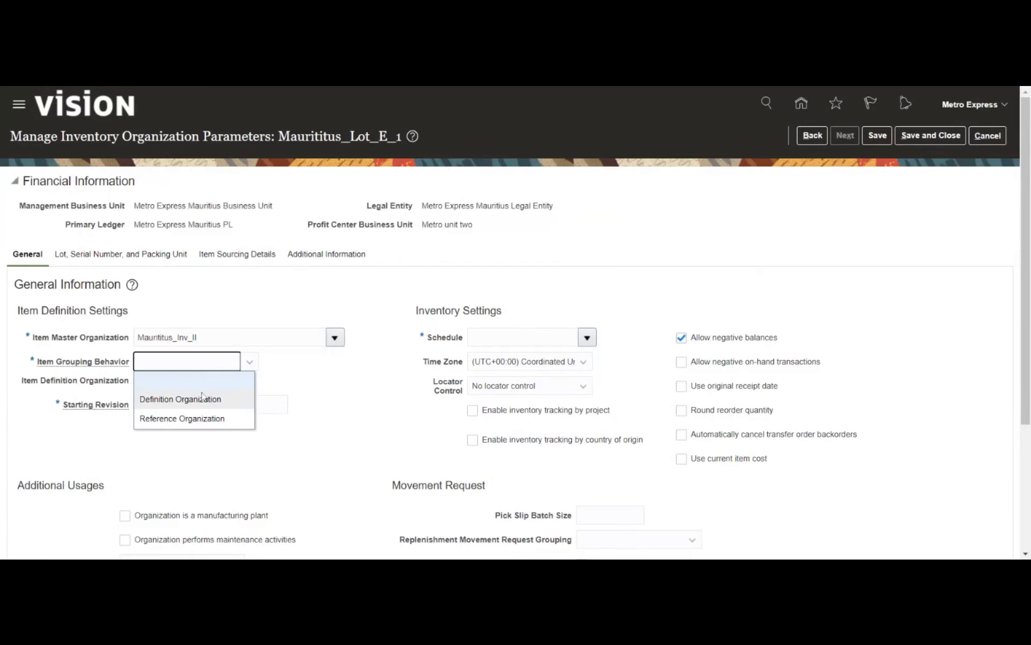
{"action": "left_click", "coordinate": [180, 419]}
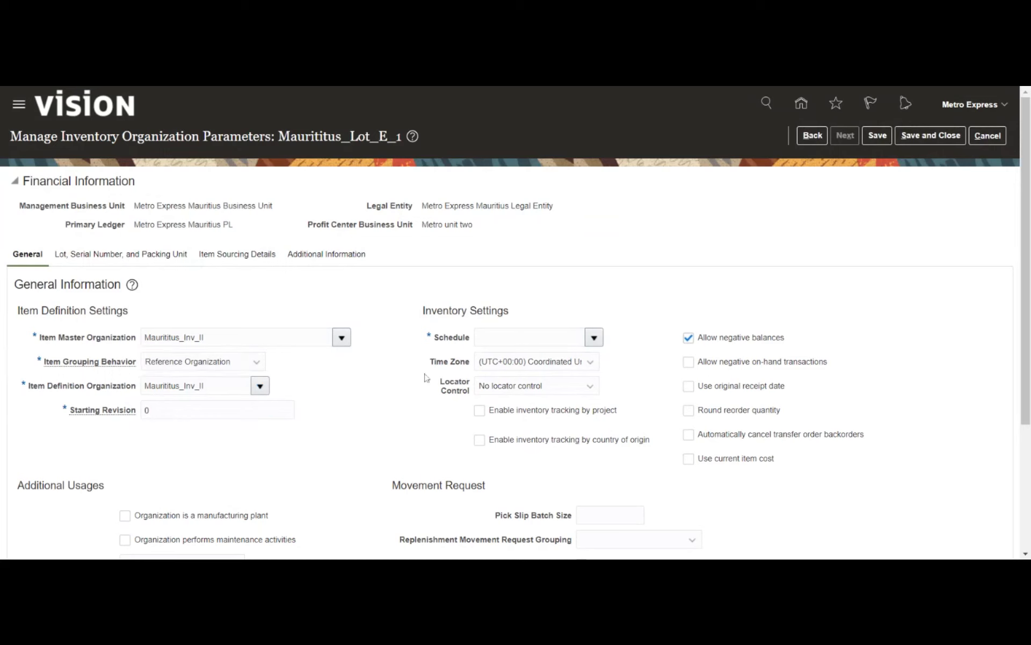
Look up "mAU" among the schedules and assign Maurititus_Schedule to the inventory settings
{"action": "left_click", "coordinate": [500, 336]}
{"action": "type", "text": "mAU"}
{"action": "key", "text": "Tab"}
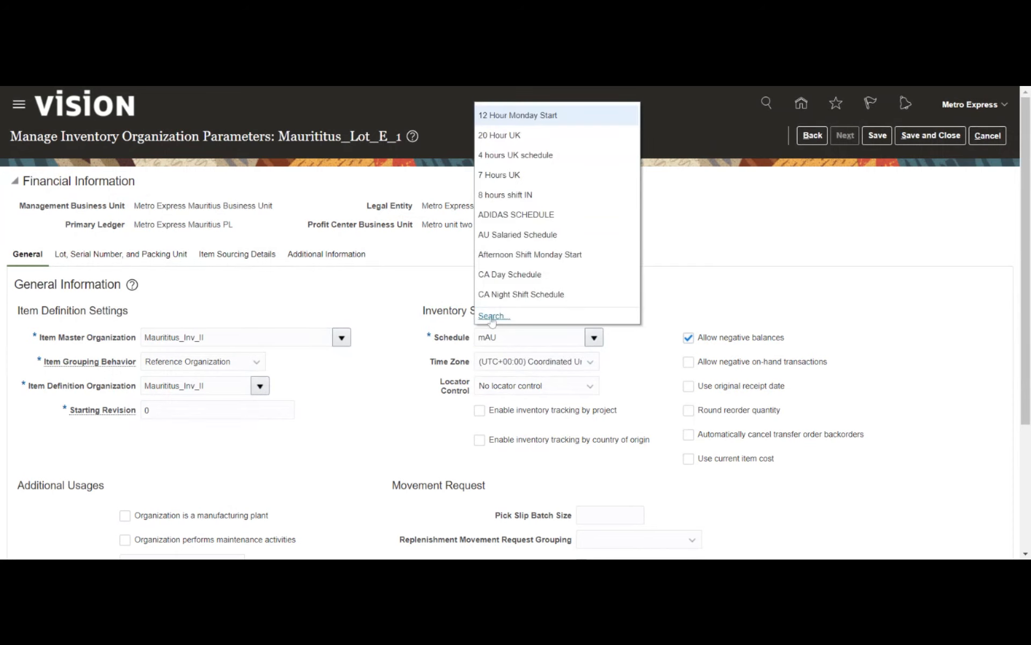
{"action": "left_click", "coordinate": [490, 318]}
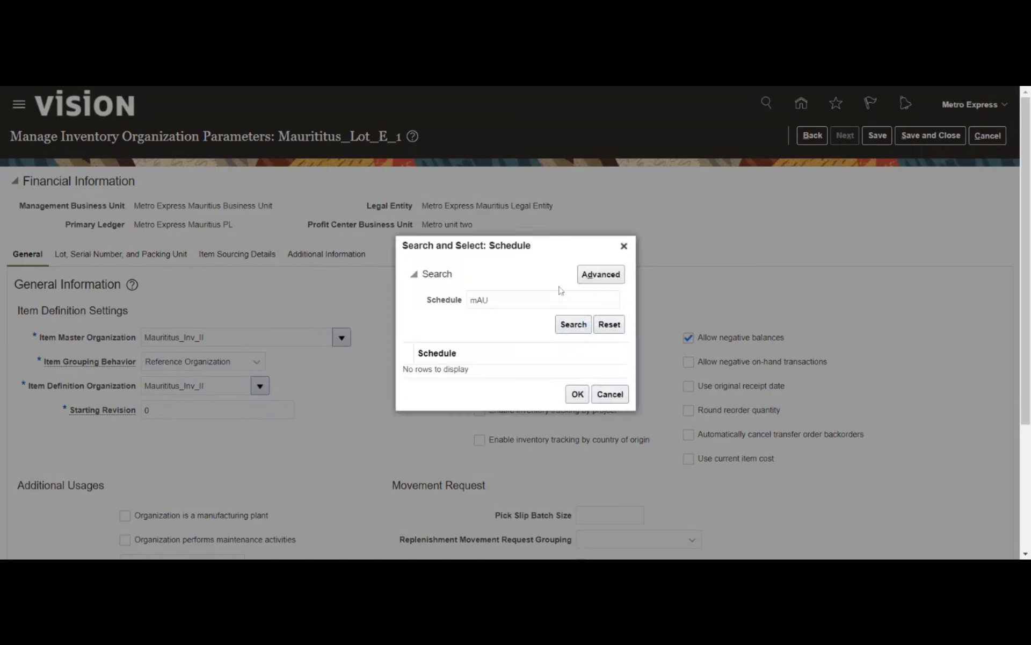
{"action": "left_click", "coordinate": [559, 322]}
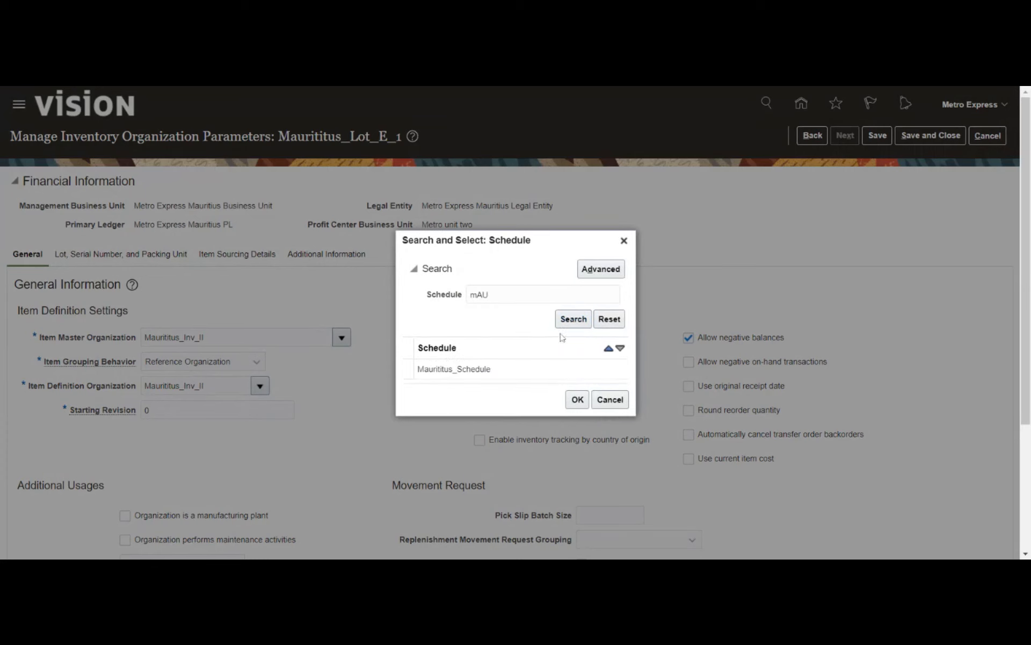
{"action": "left_click", "coordinate": [525, 375]}
{"action": "left_click", "coordinate": [578, 399]}
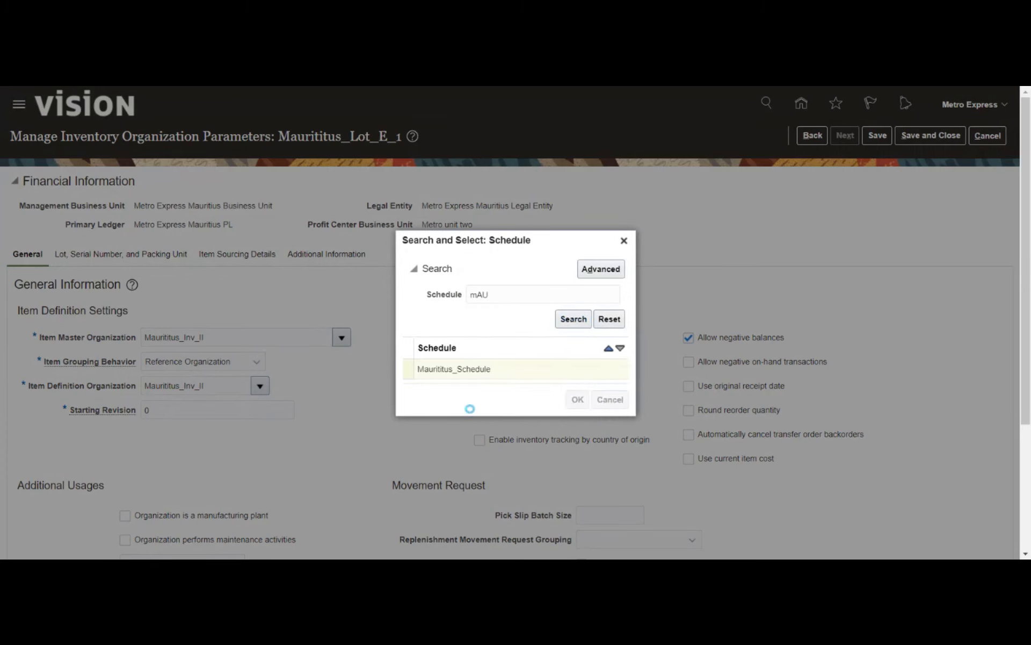